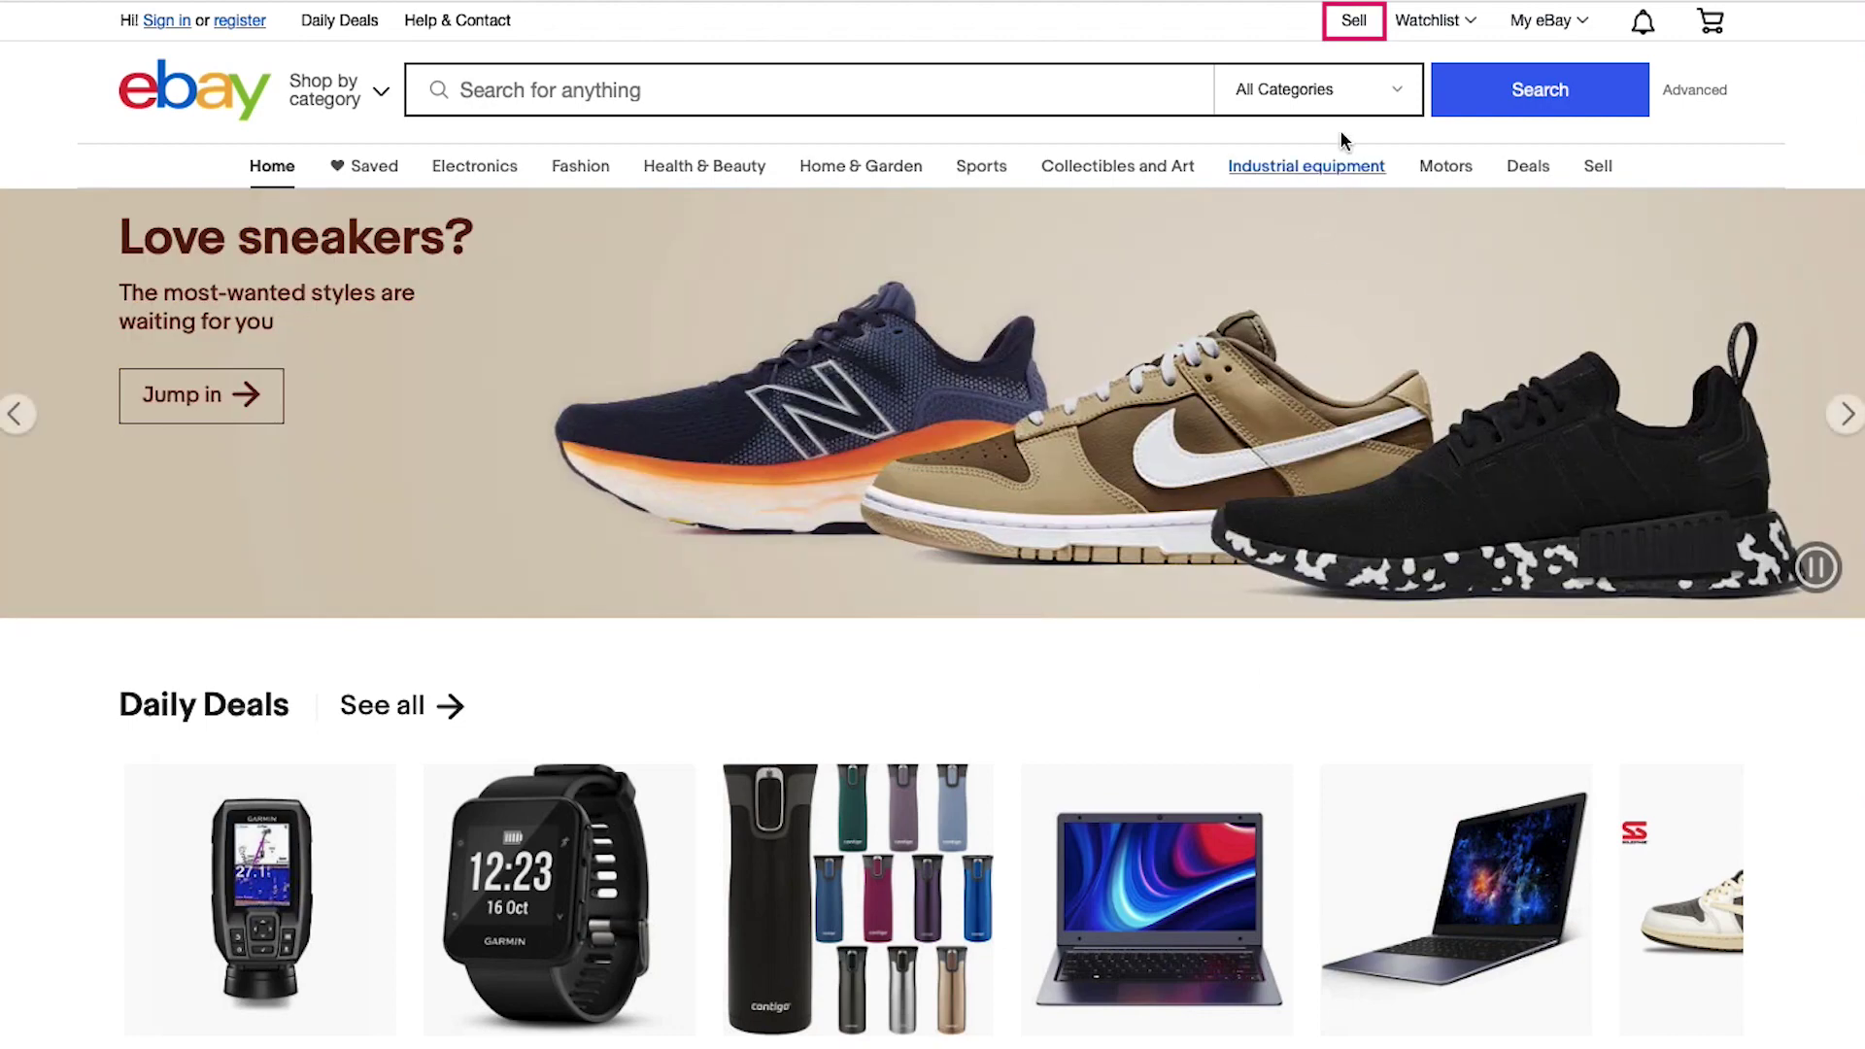
# - Go from the eBay home page to the 'Make money selling on eBay' Selling page
pyautogui.click(1354, 22)
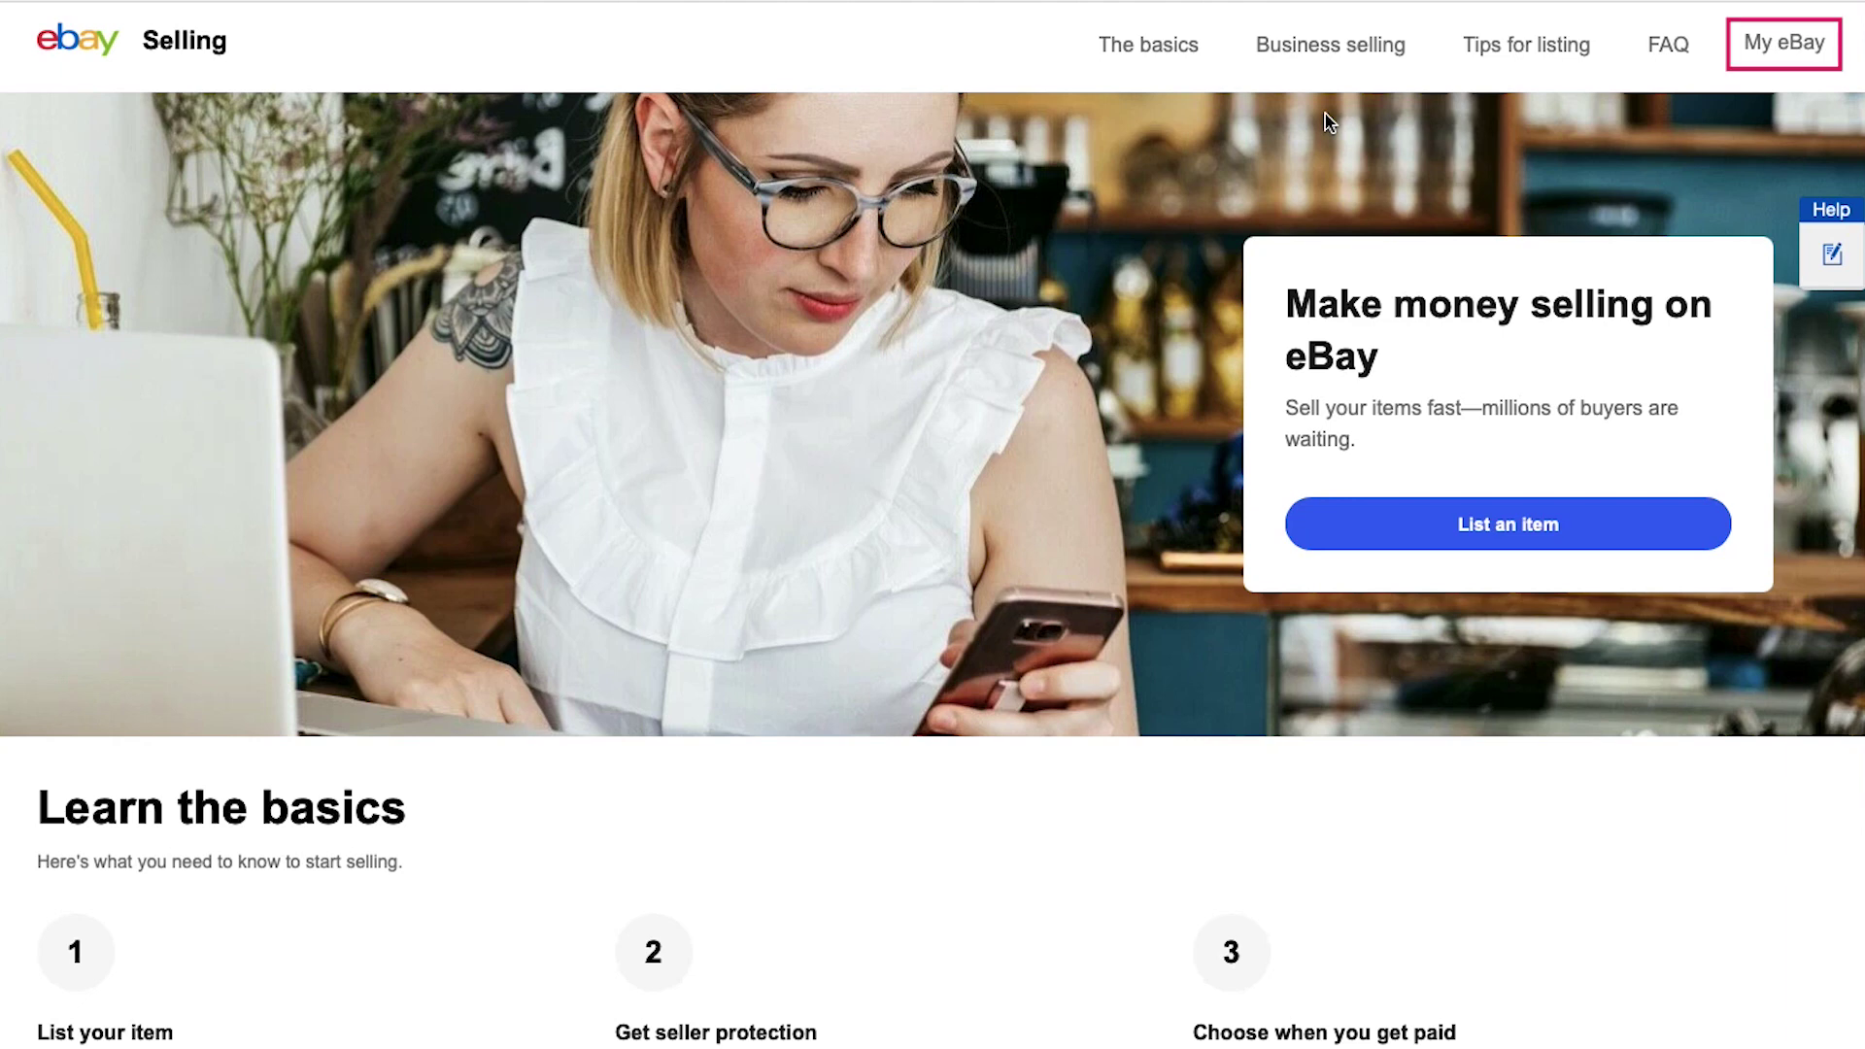
# - Open My eBay from the Selling page, landing on the Hello sign-in page
pyautogui.click(1768, 45)
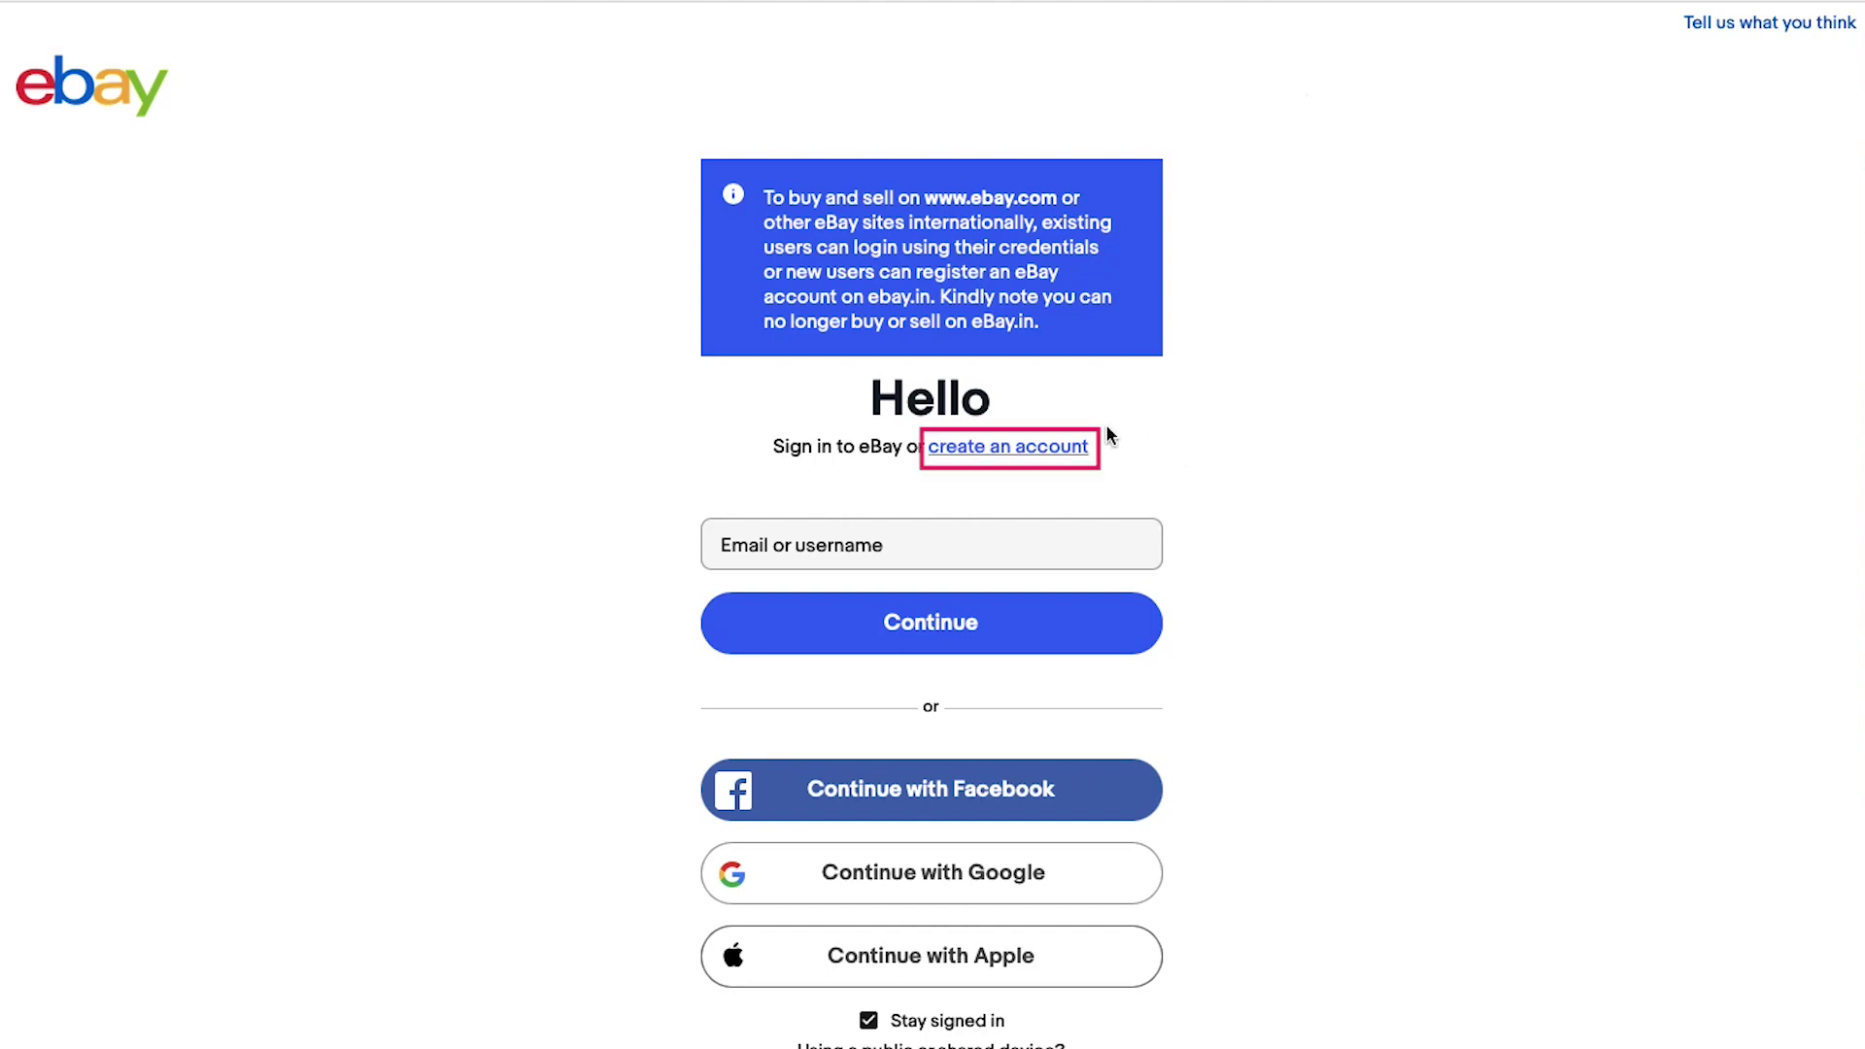
# - Register a new Personal eBay account with first name, last name, e-mail and password
pyautogui.click(1047, 449)
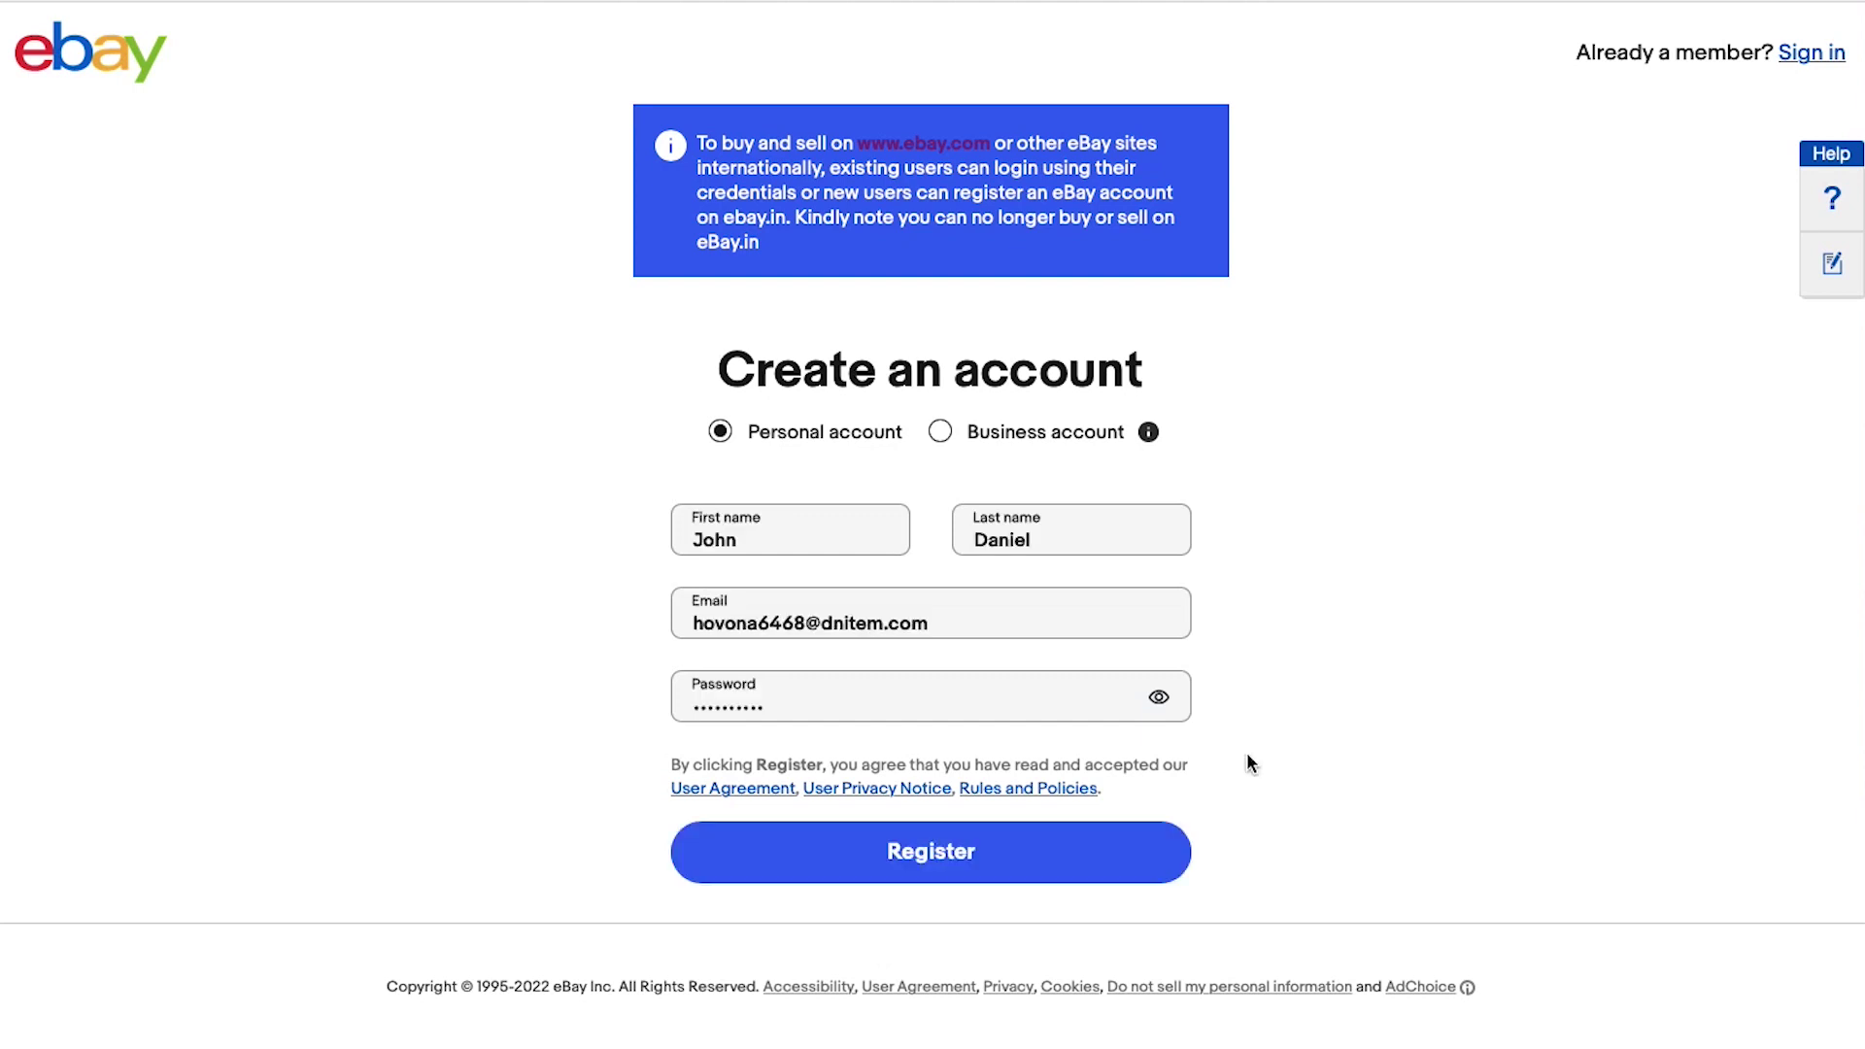
pyautogui.click(1098, 858)
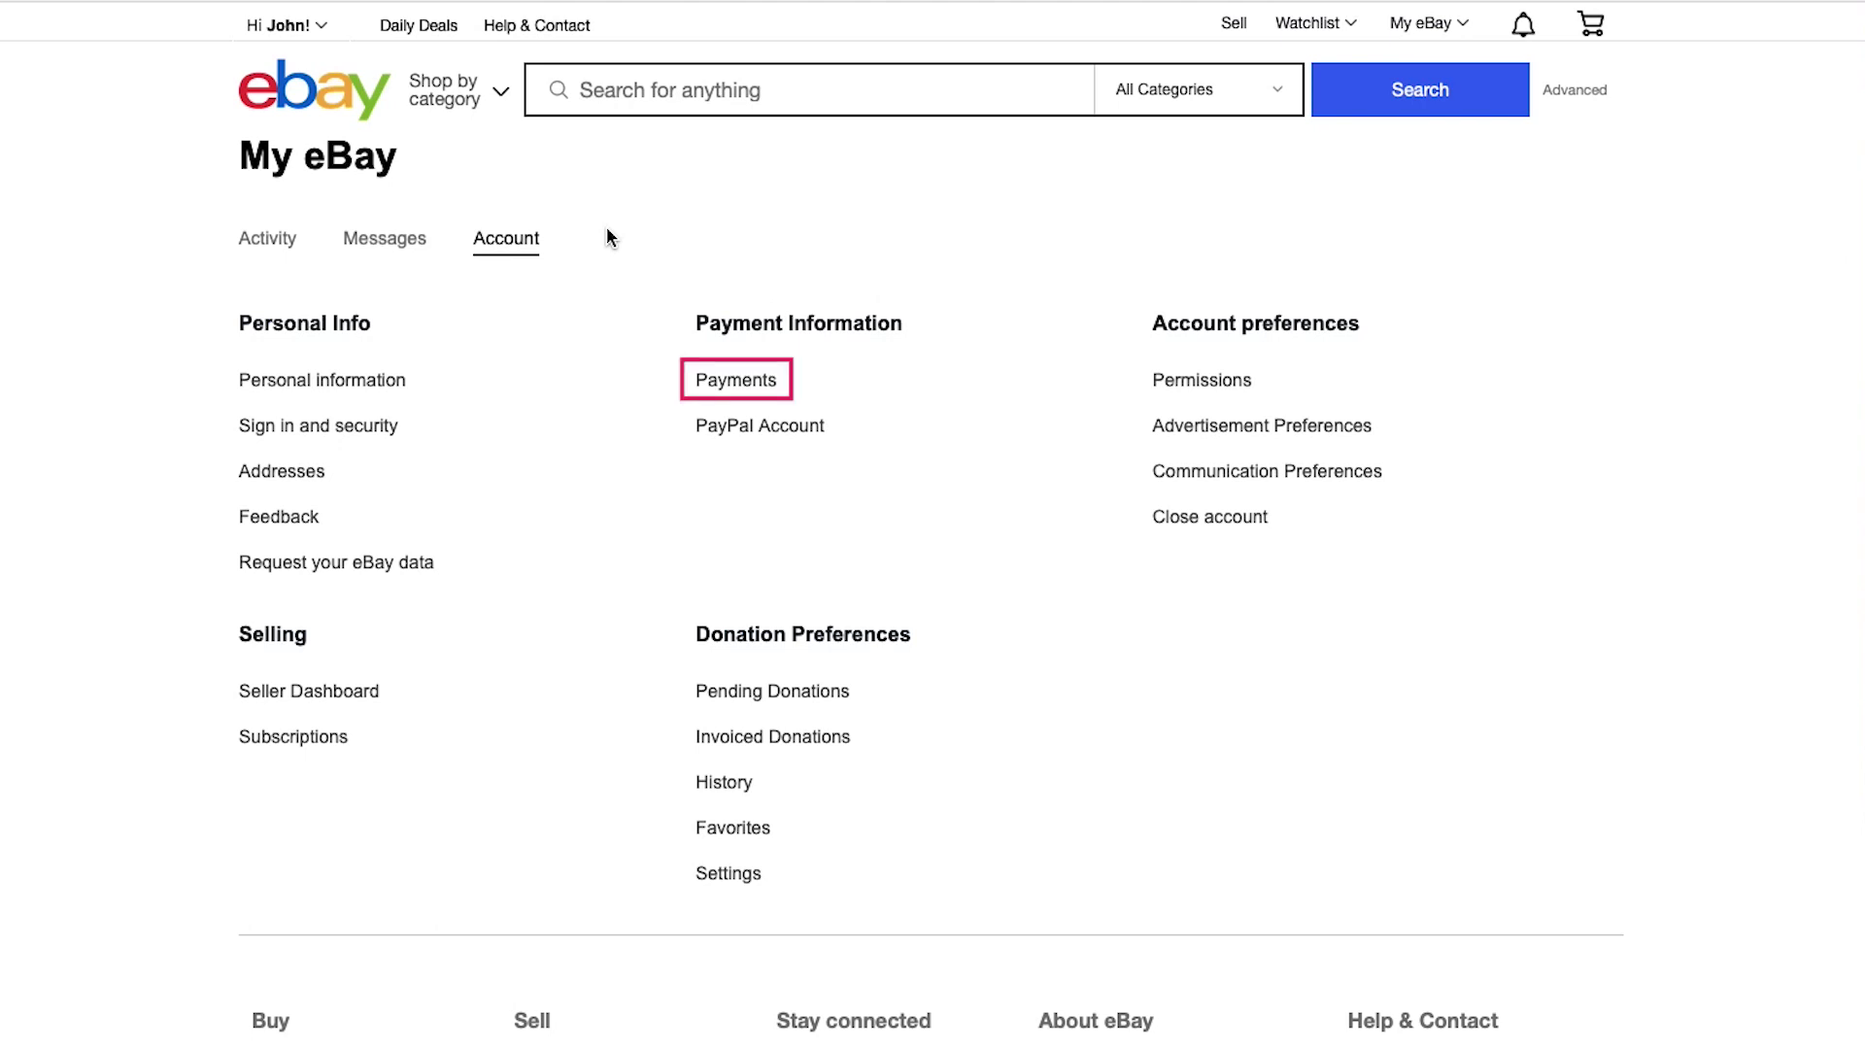
pyautogui.click(721, 384)
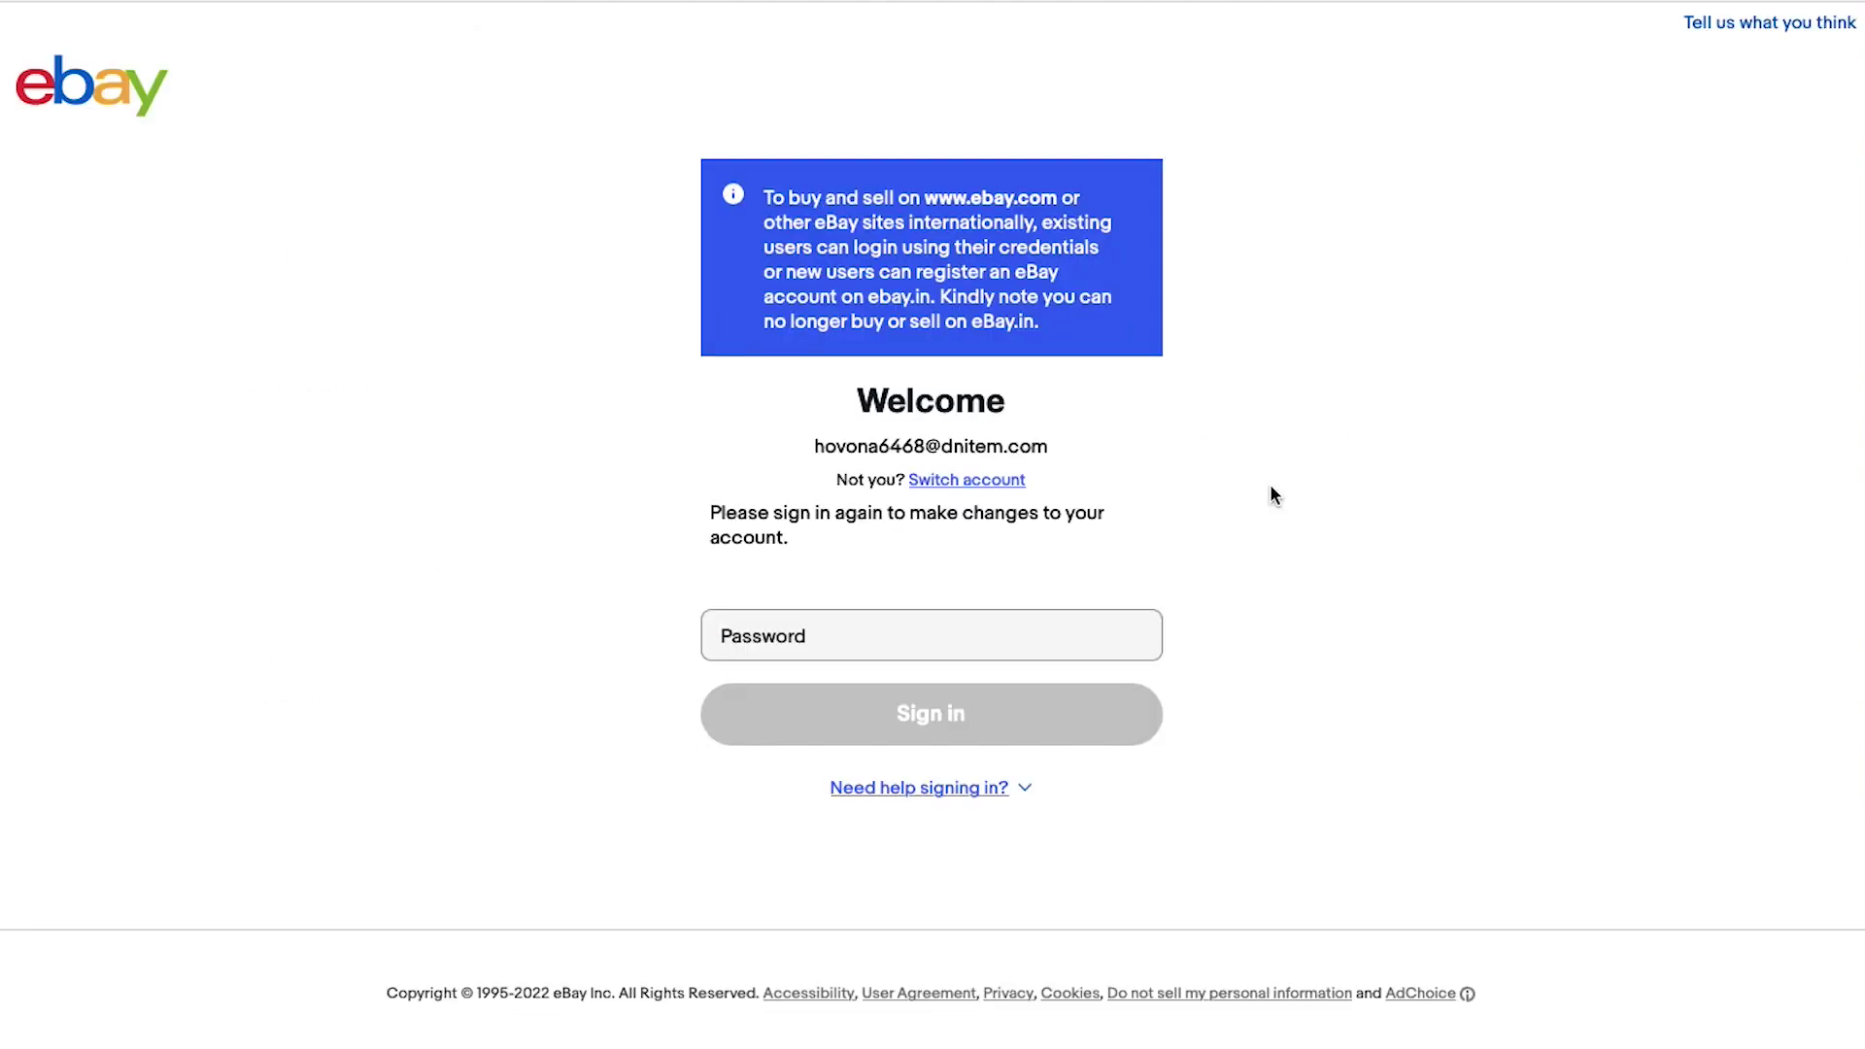
# - Re-enter the account password, continue past the Payments welcome, and begin adding a payment option
pyautogui.click(1071, 627)
pyautogui.write('•••••')
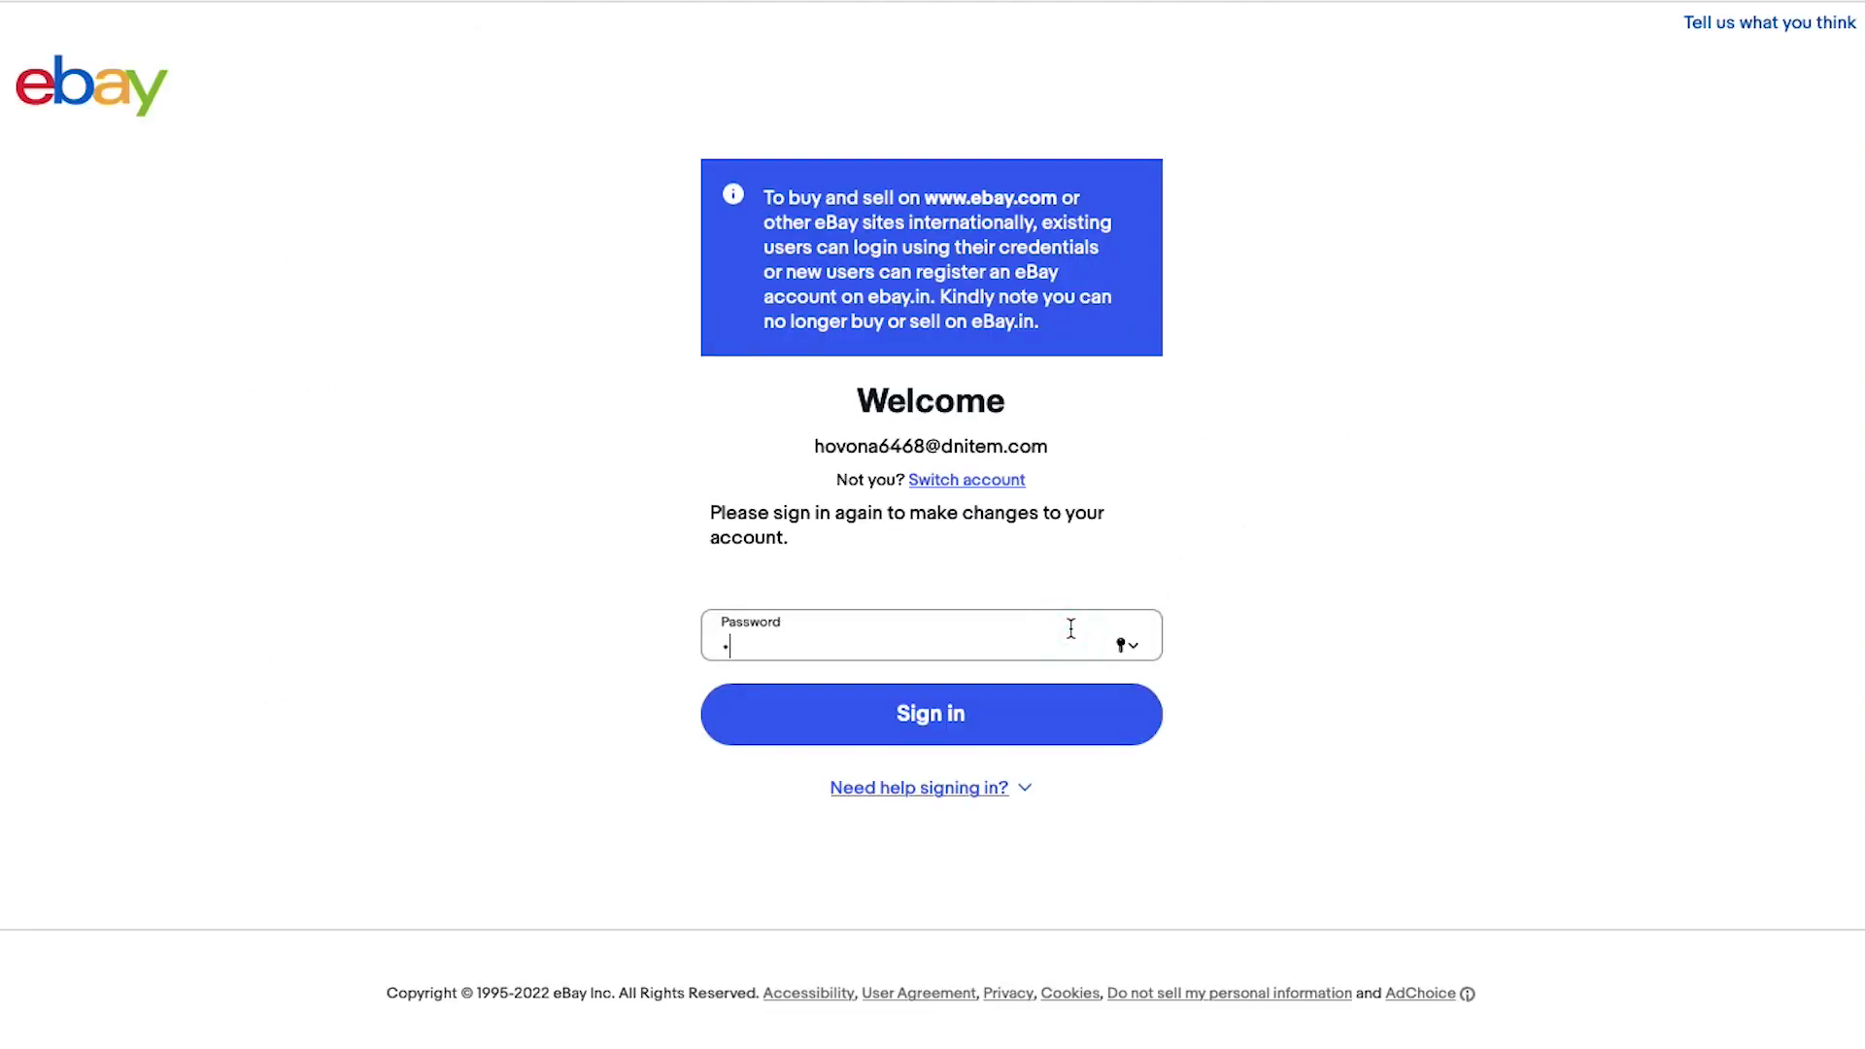
pyautogui.write('••••')
pyautogui.press('Return')
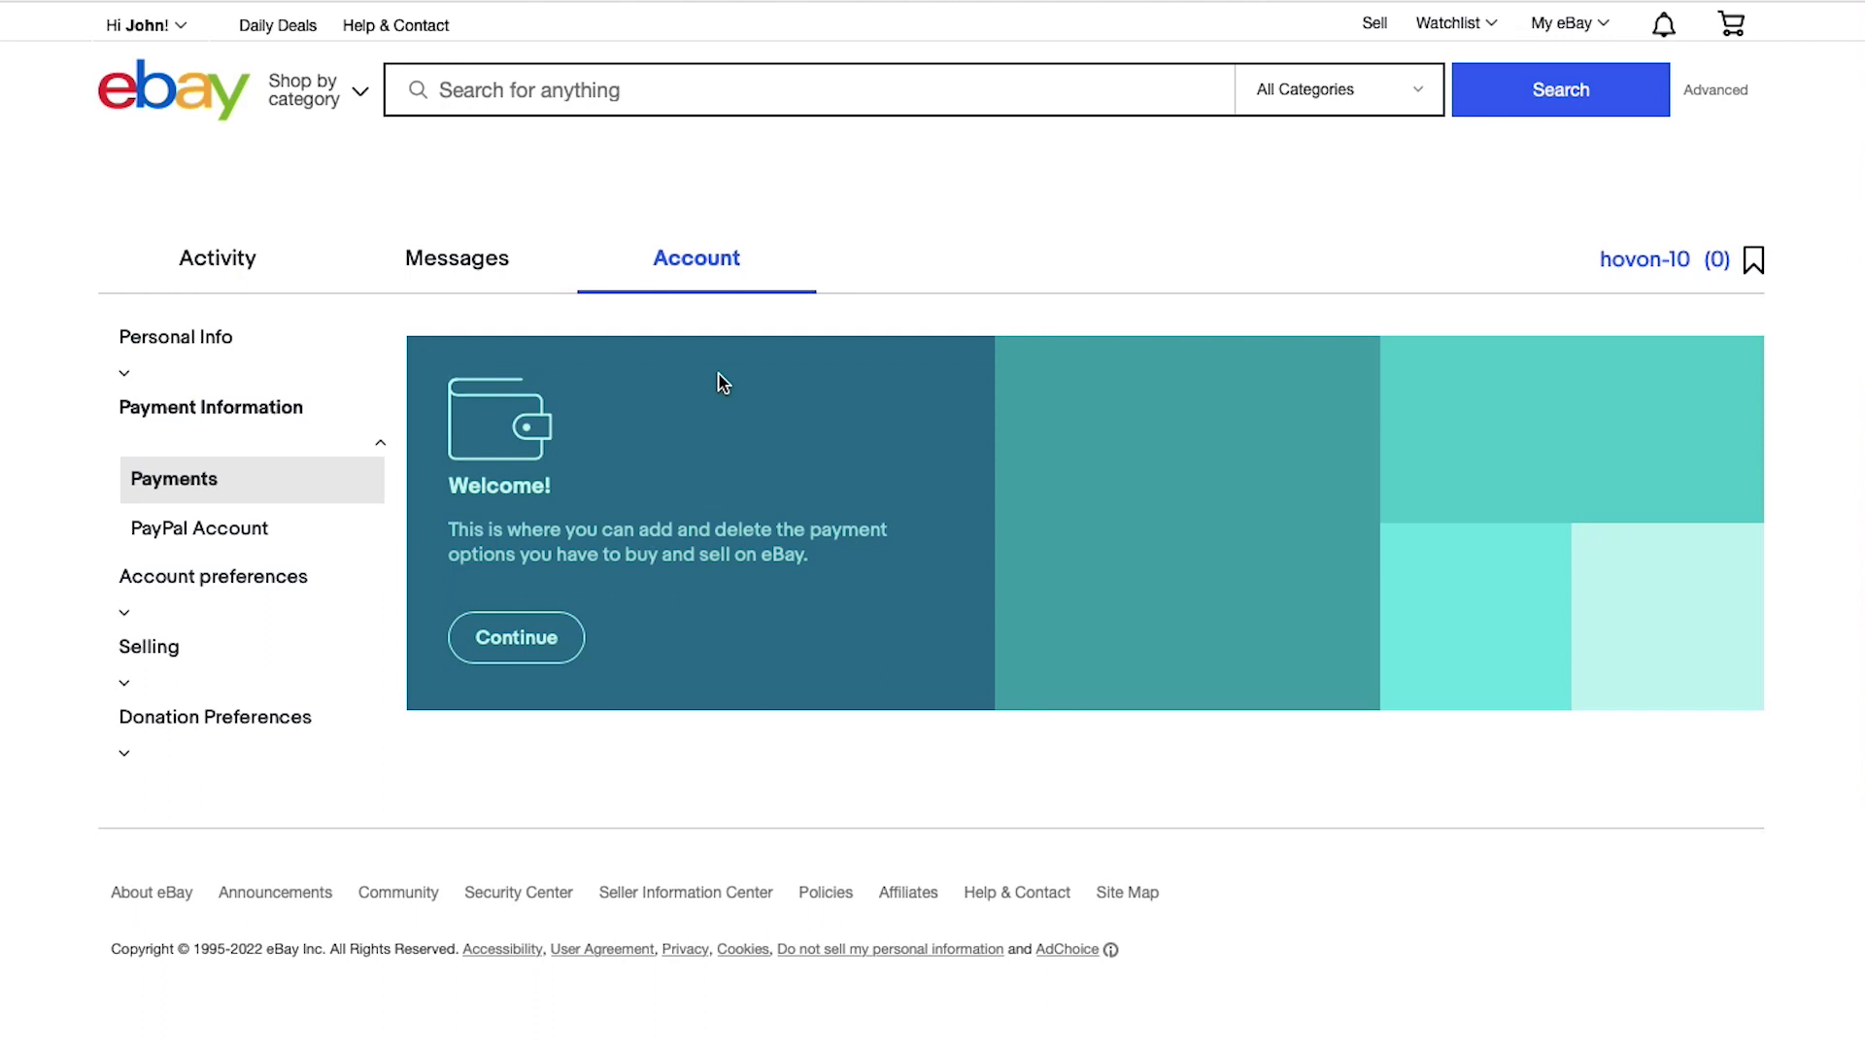
pyautogui.click(550, 633)
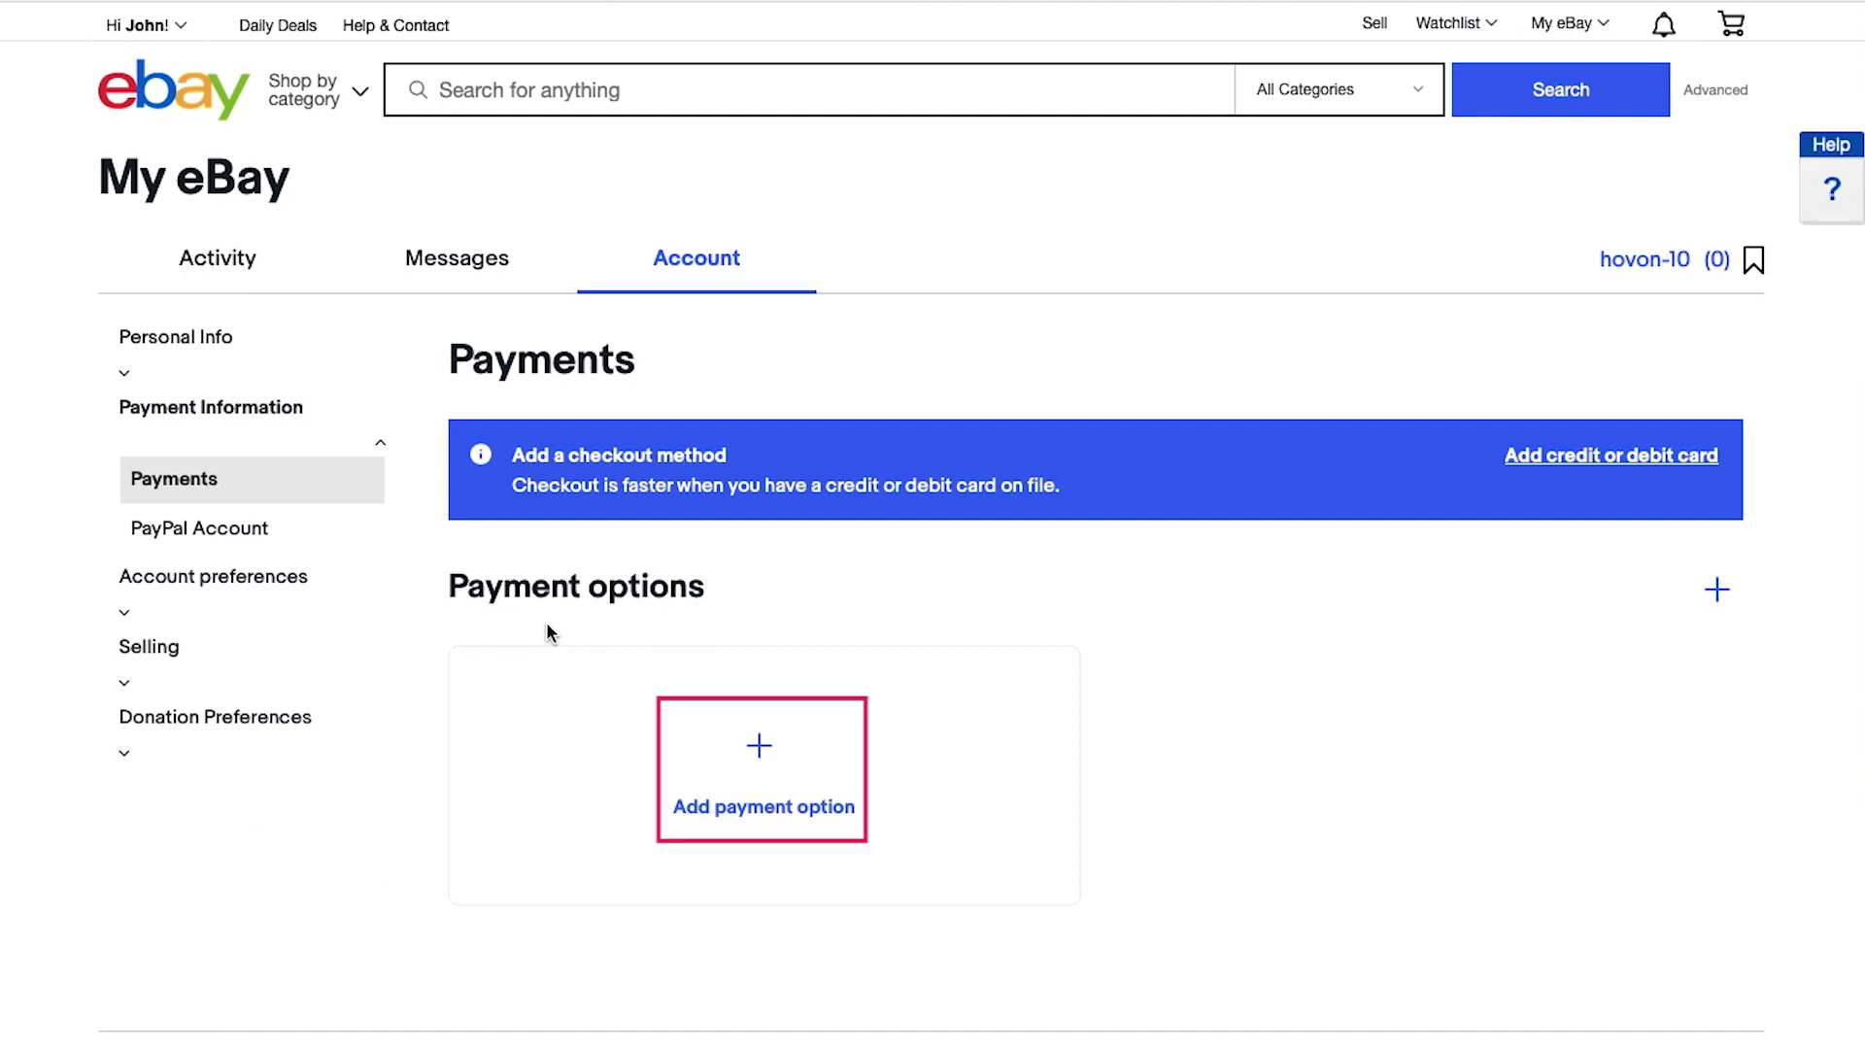
pyautogui.click(741, 751)
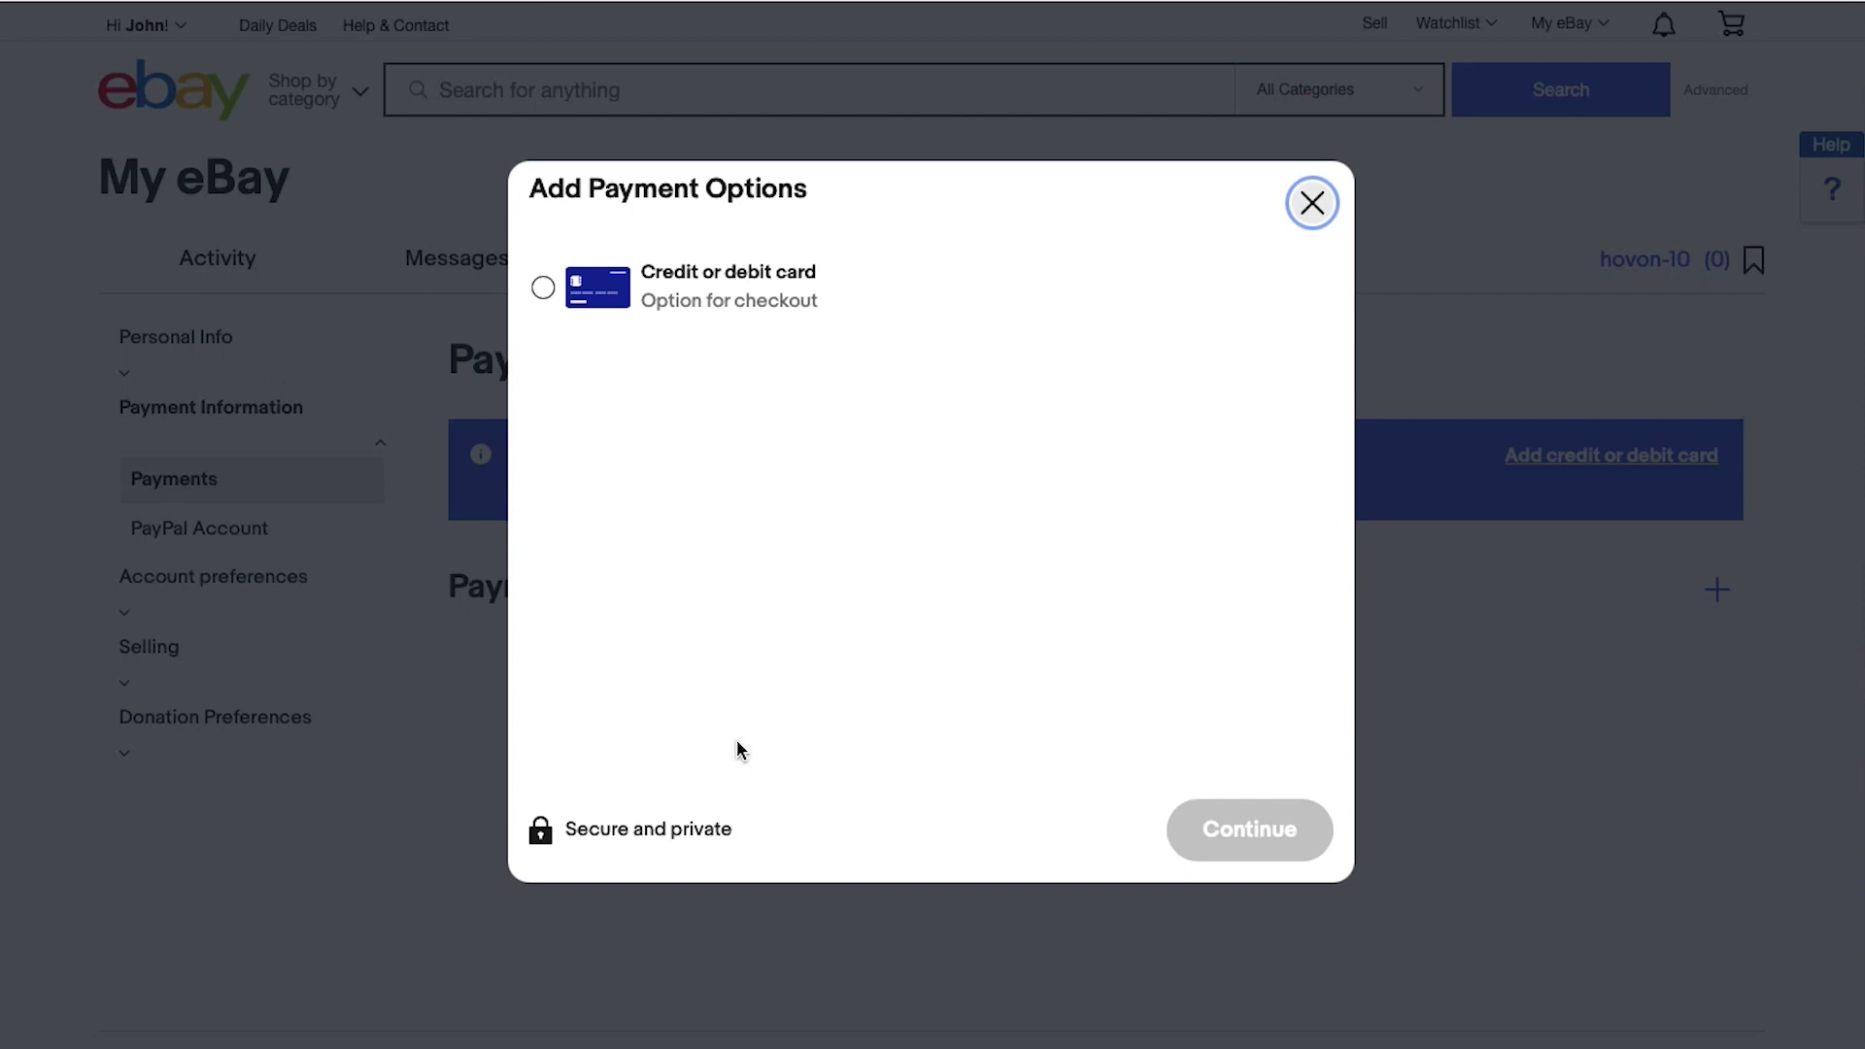
# - Choose Credit or debit card as the payment type, then leave the card form without adding one
pyautogui.click(544, 287)
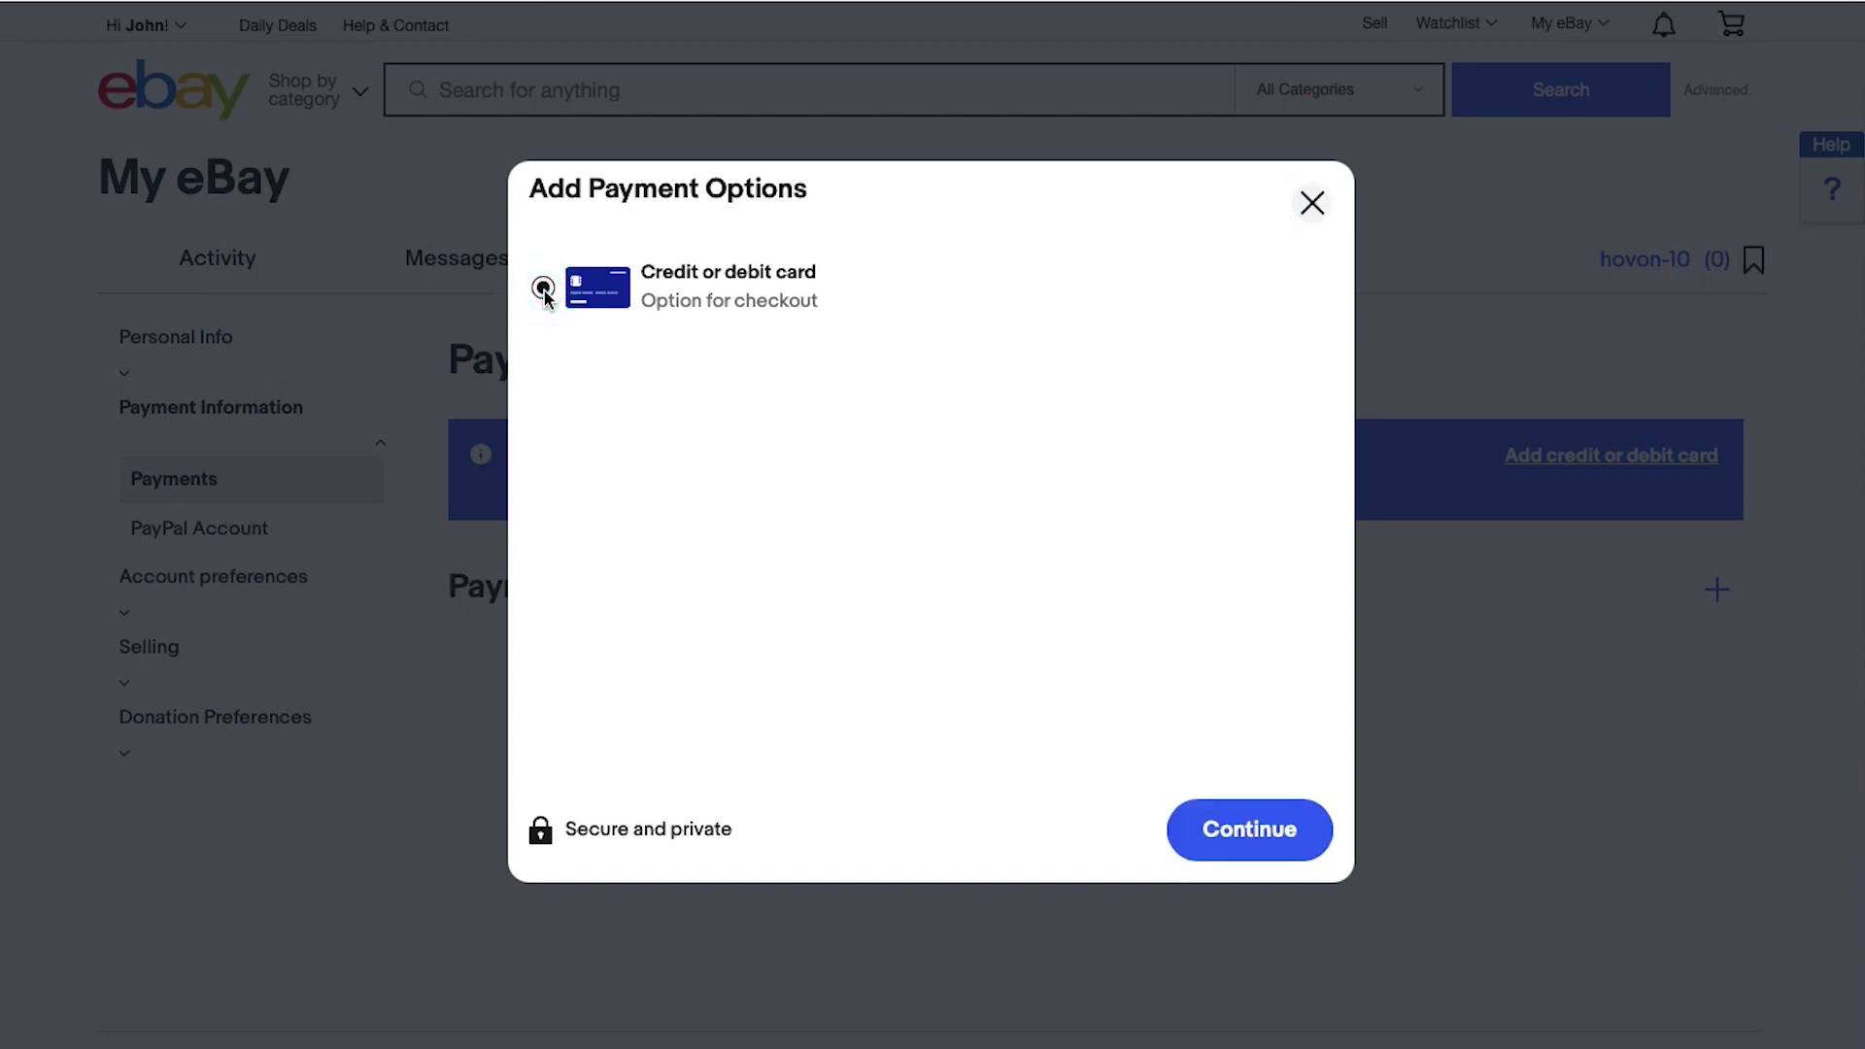
pyautogui.click(1242, 835)
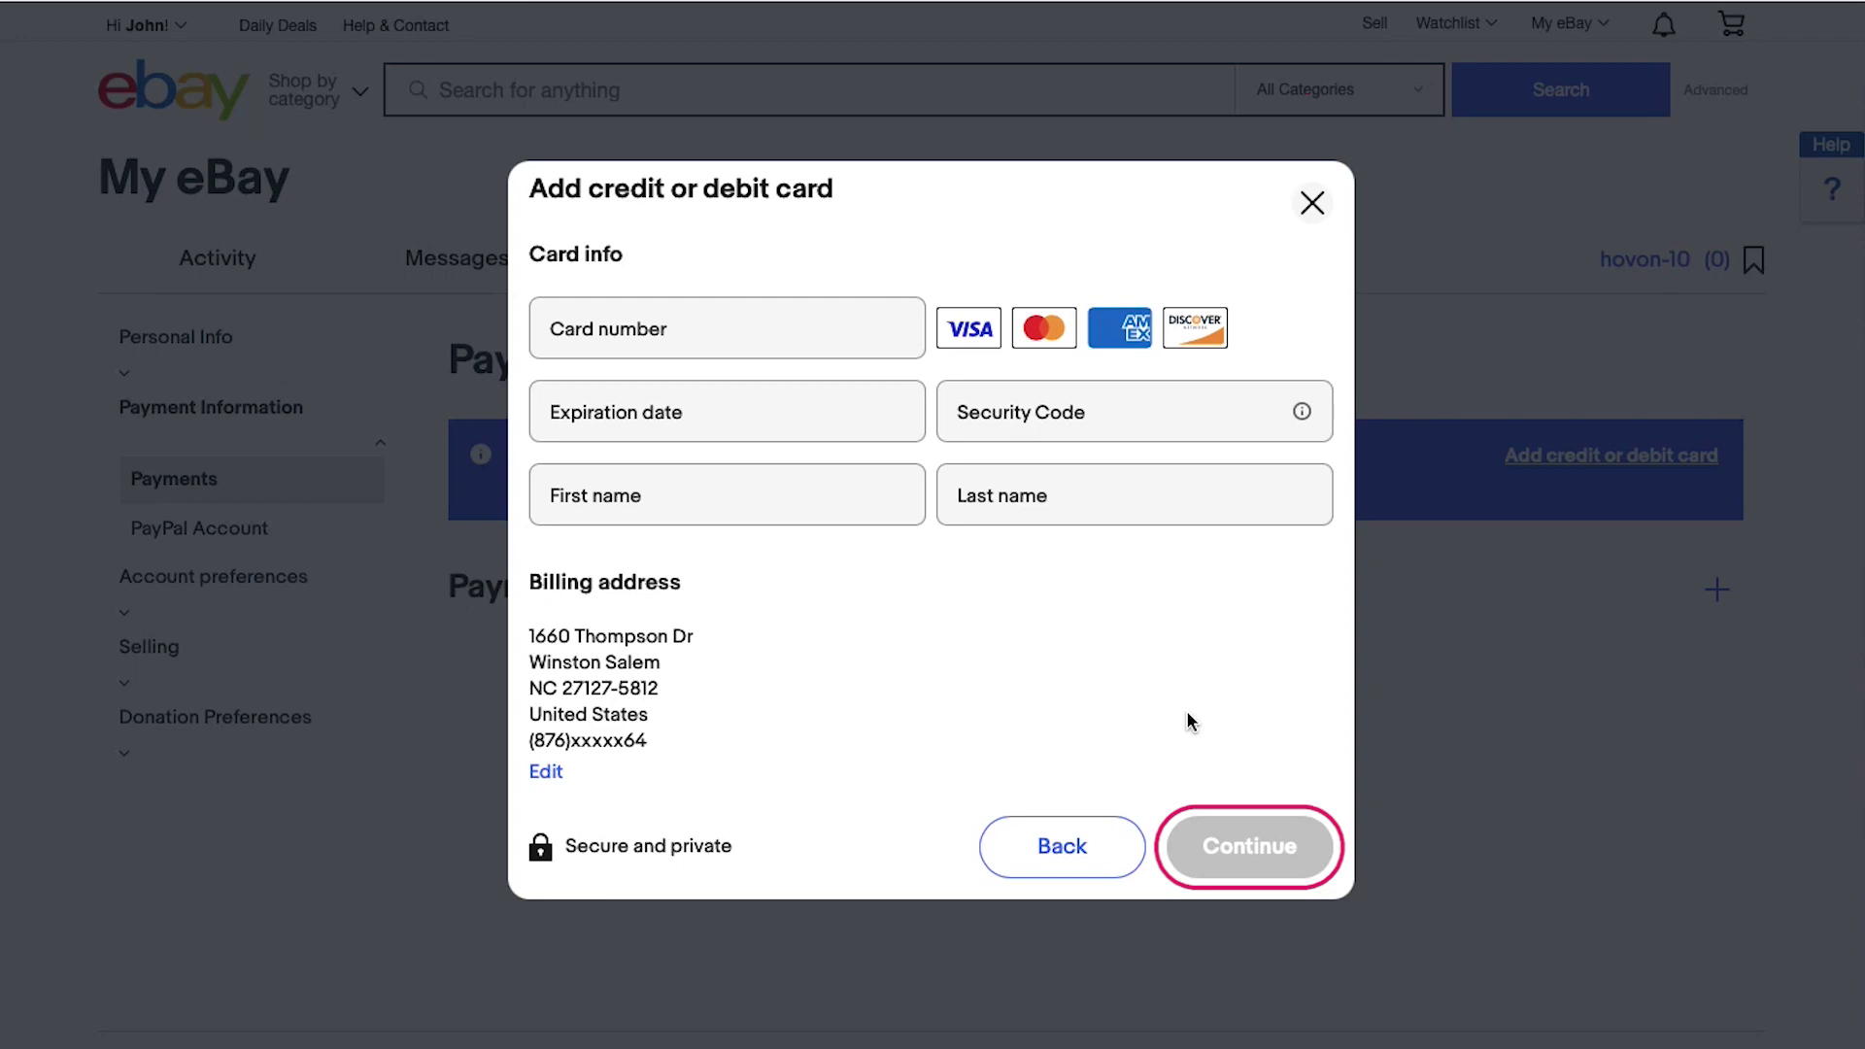
pyautogui.click(454, 627)
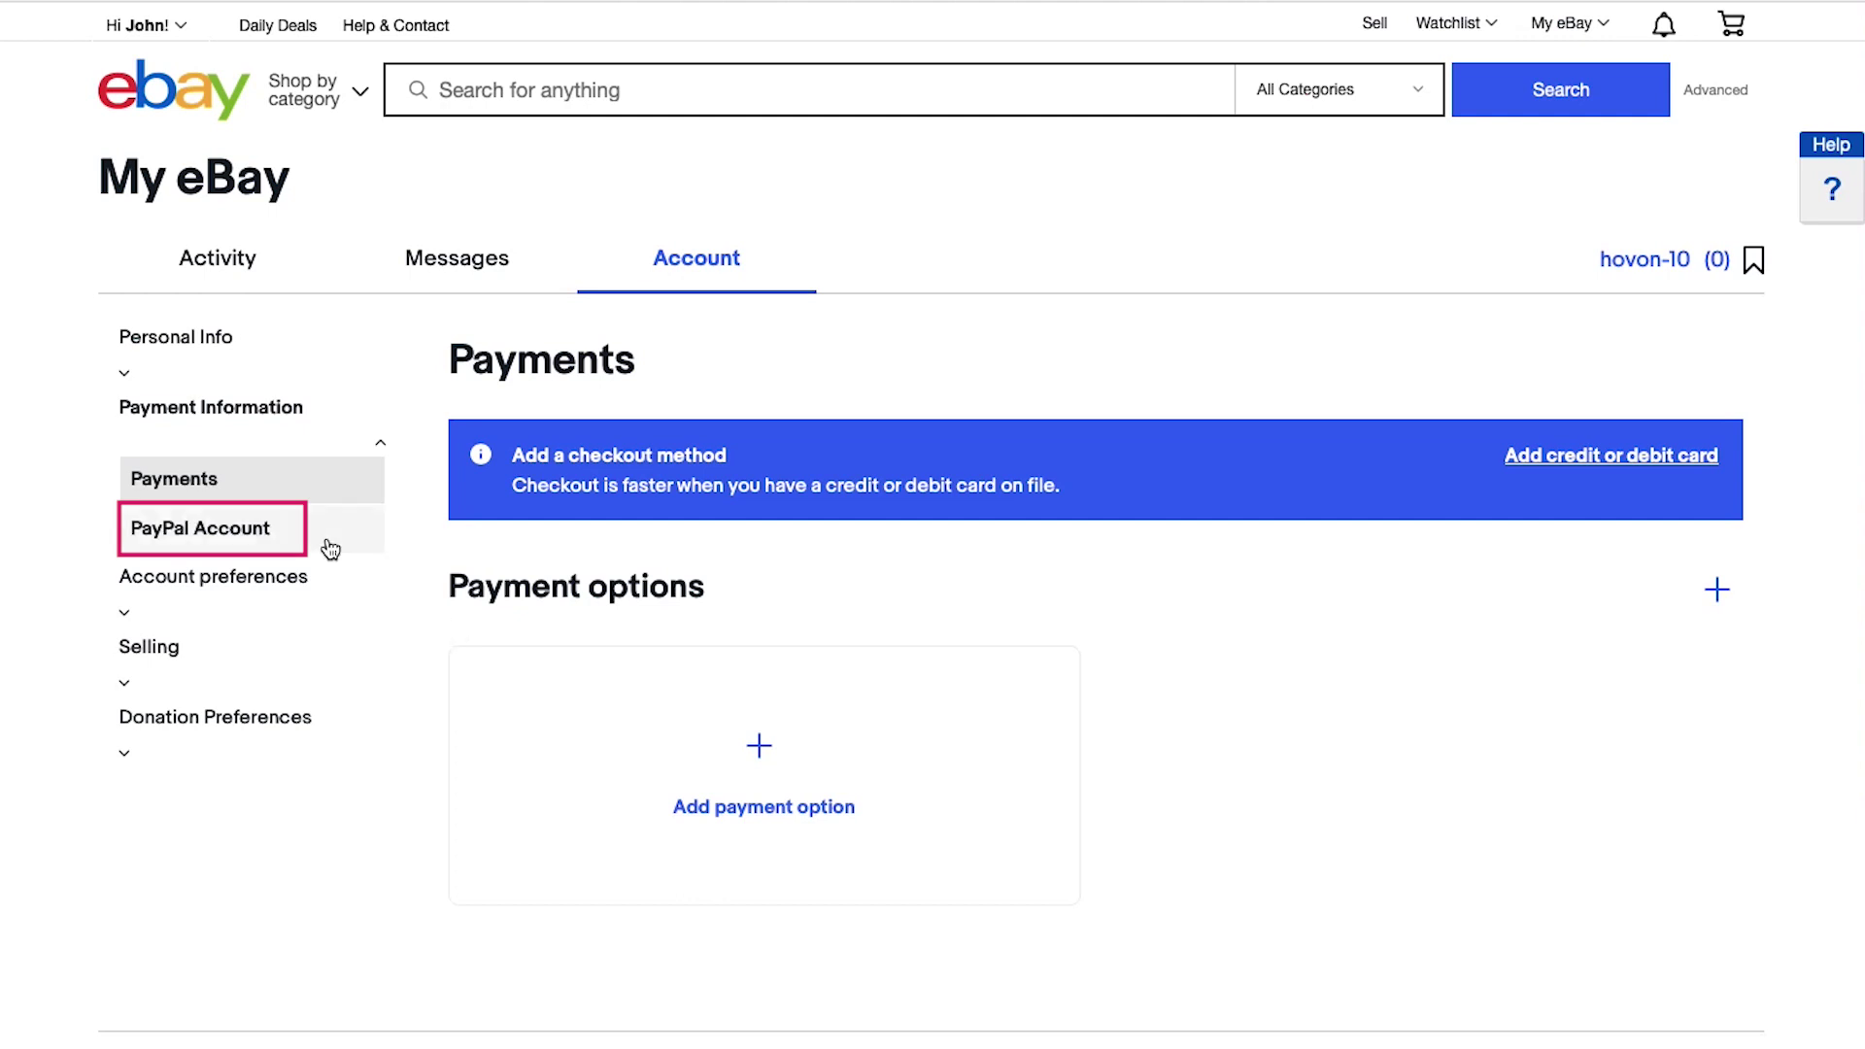
# - Check the PayPal Account settings, then return to the My eBay summary page
pyautogui.click(260, 528)
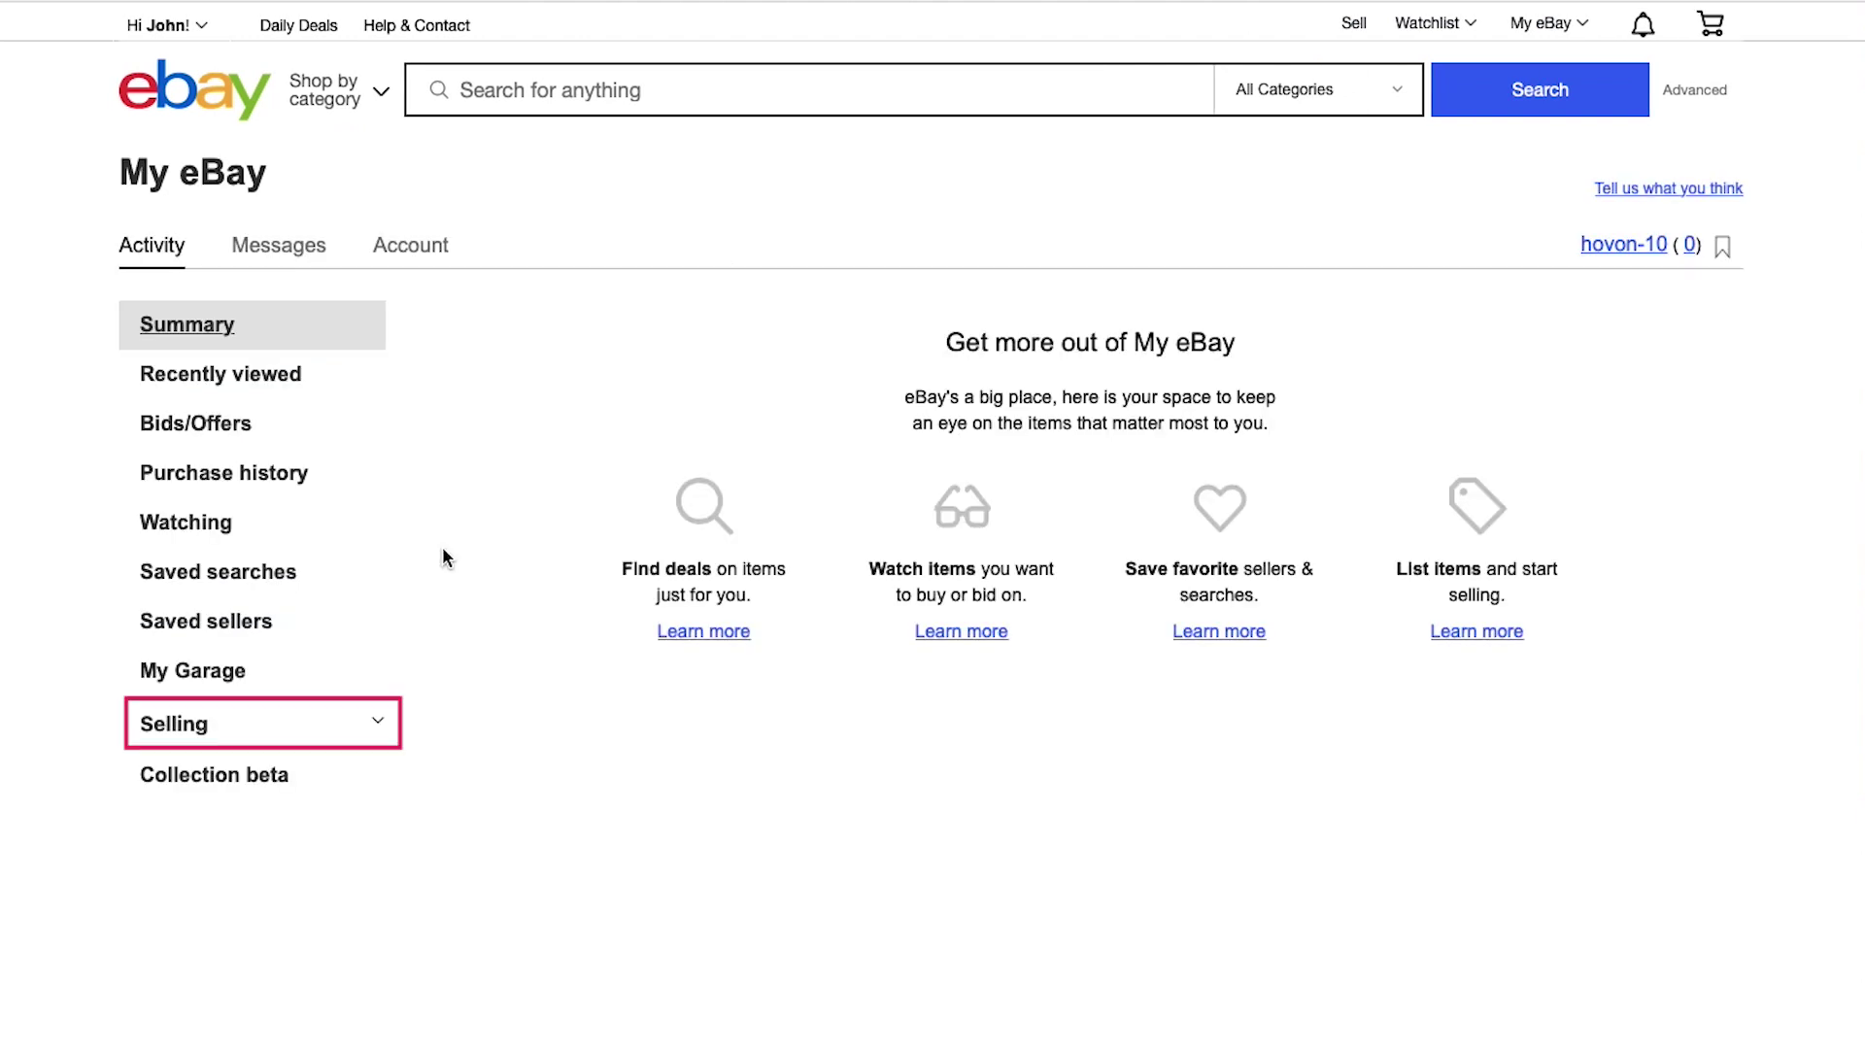
# - Expand Selling in the My eBay sidebar to list Overview, Drafts, Active, Sold, Payments and Shipping labels
pyautogui.click(237, 725)
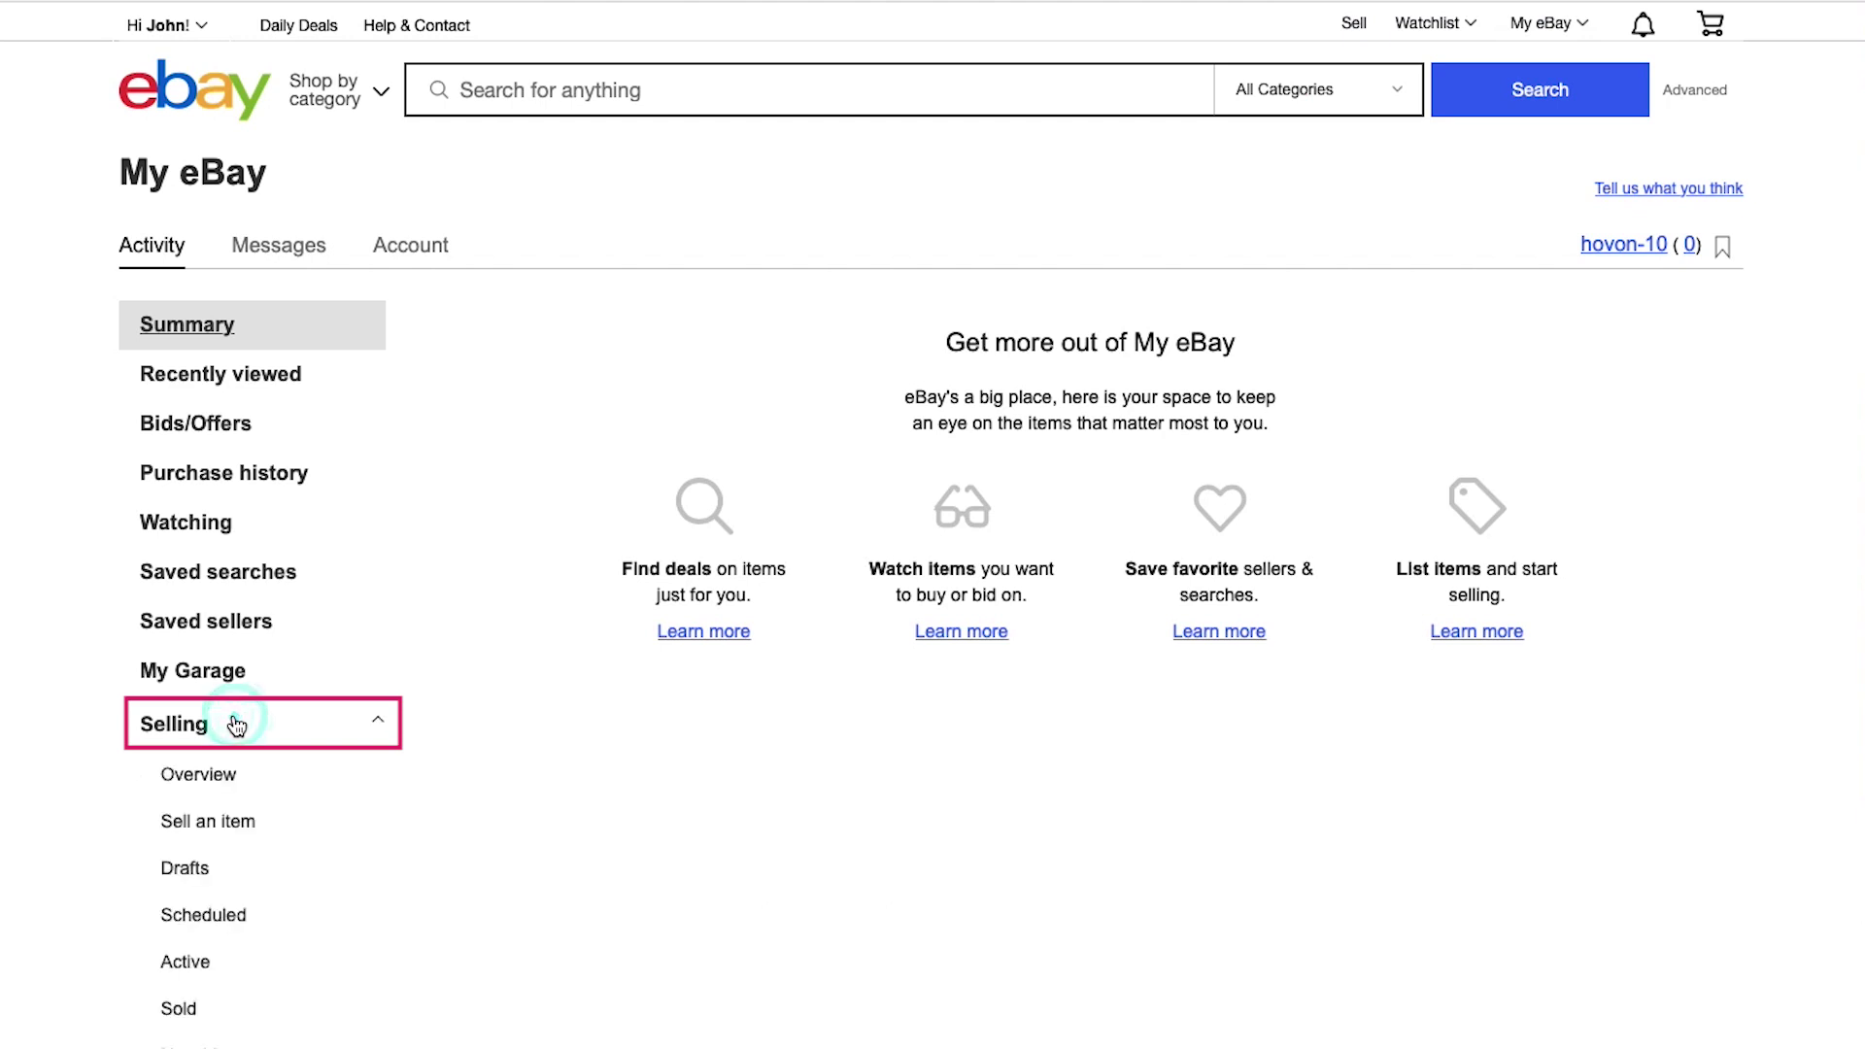
pyautogui.scroll(-3, 442, 826)
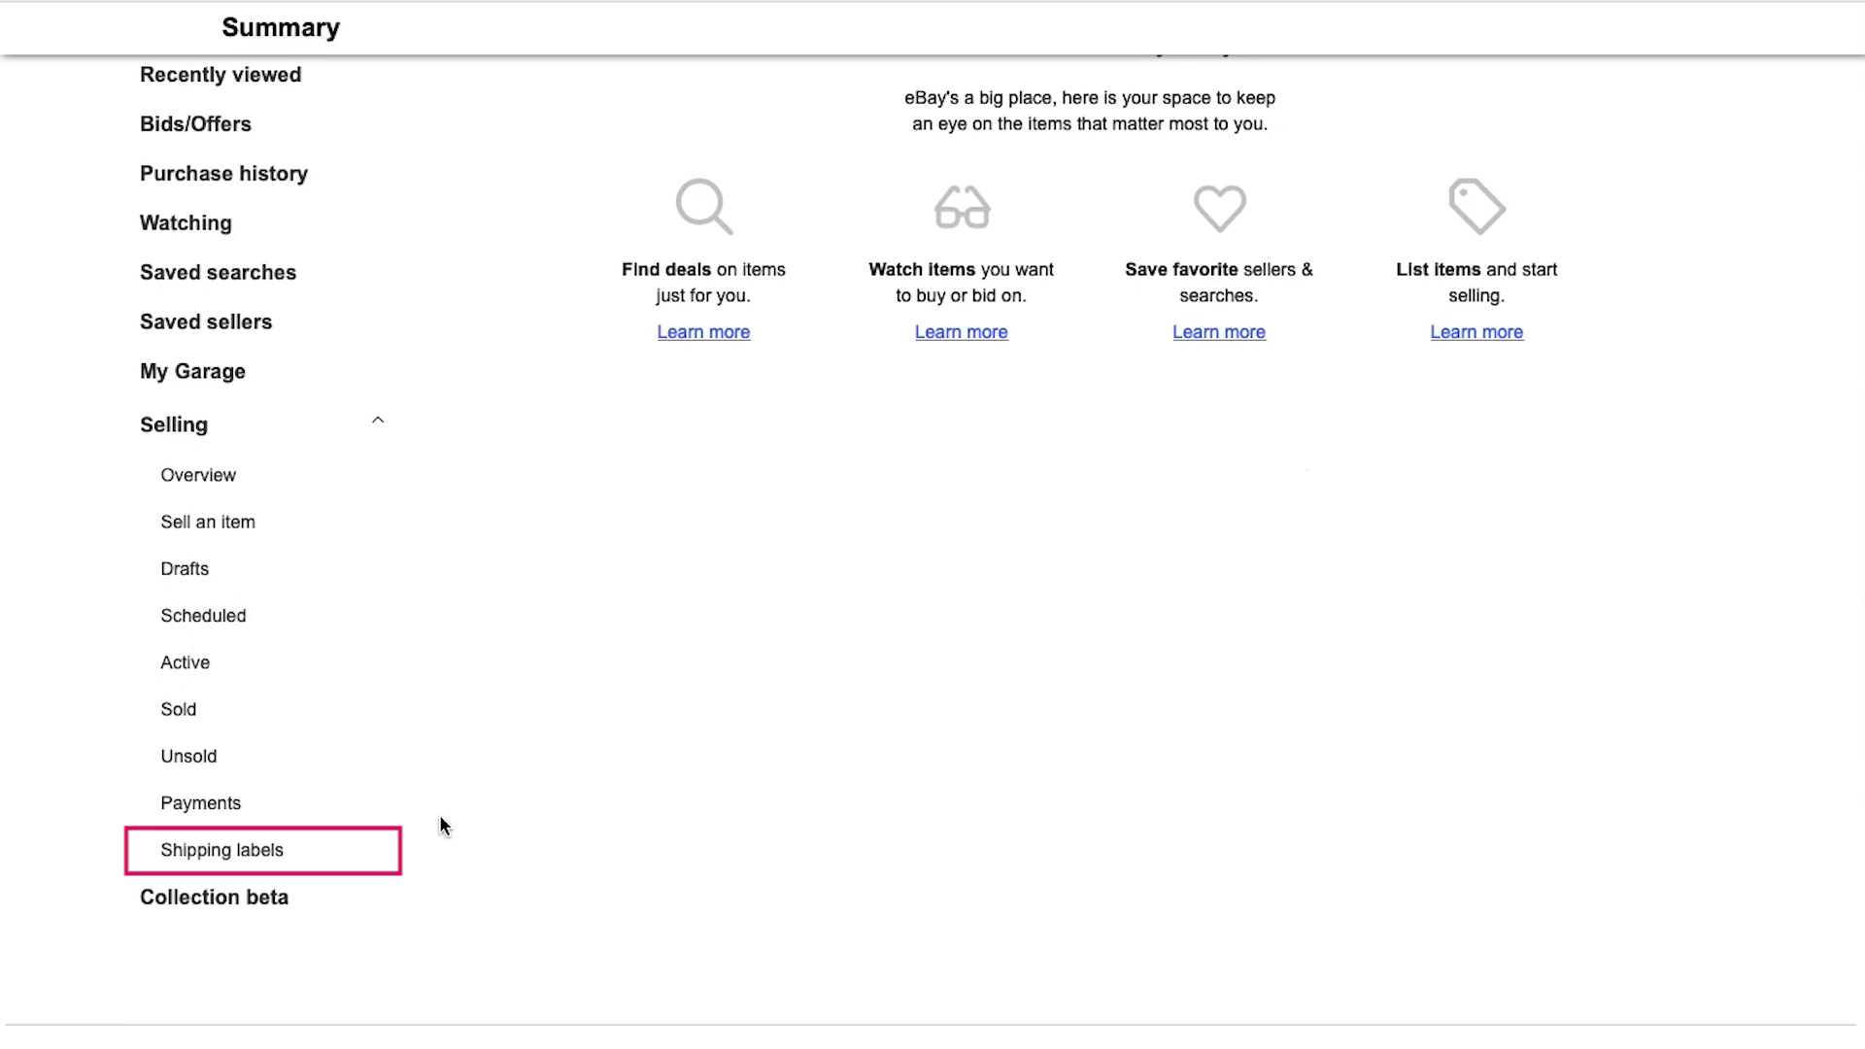
# - From the Selling Overview, choose List an item to reach the Start your listing page
pyautogui.click(225, 473)
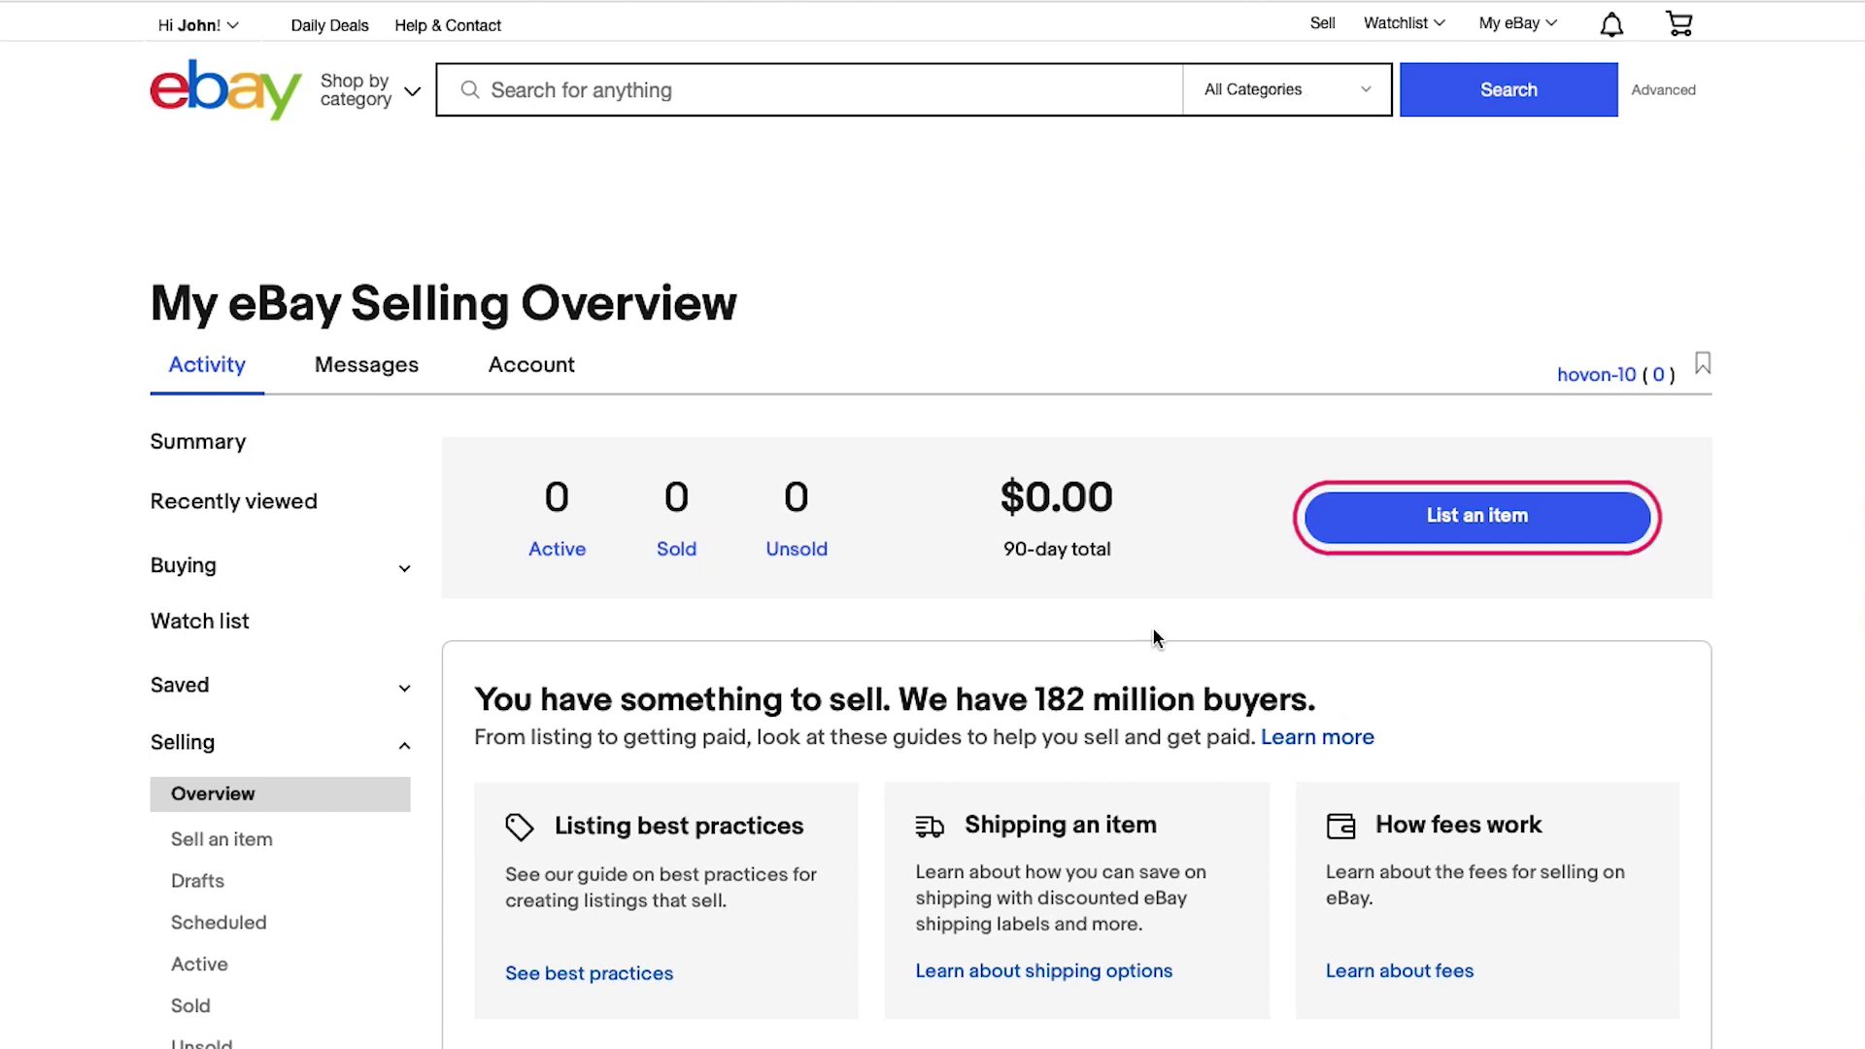
pyautogui.click(1403, 525)
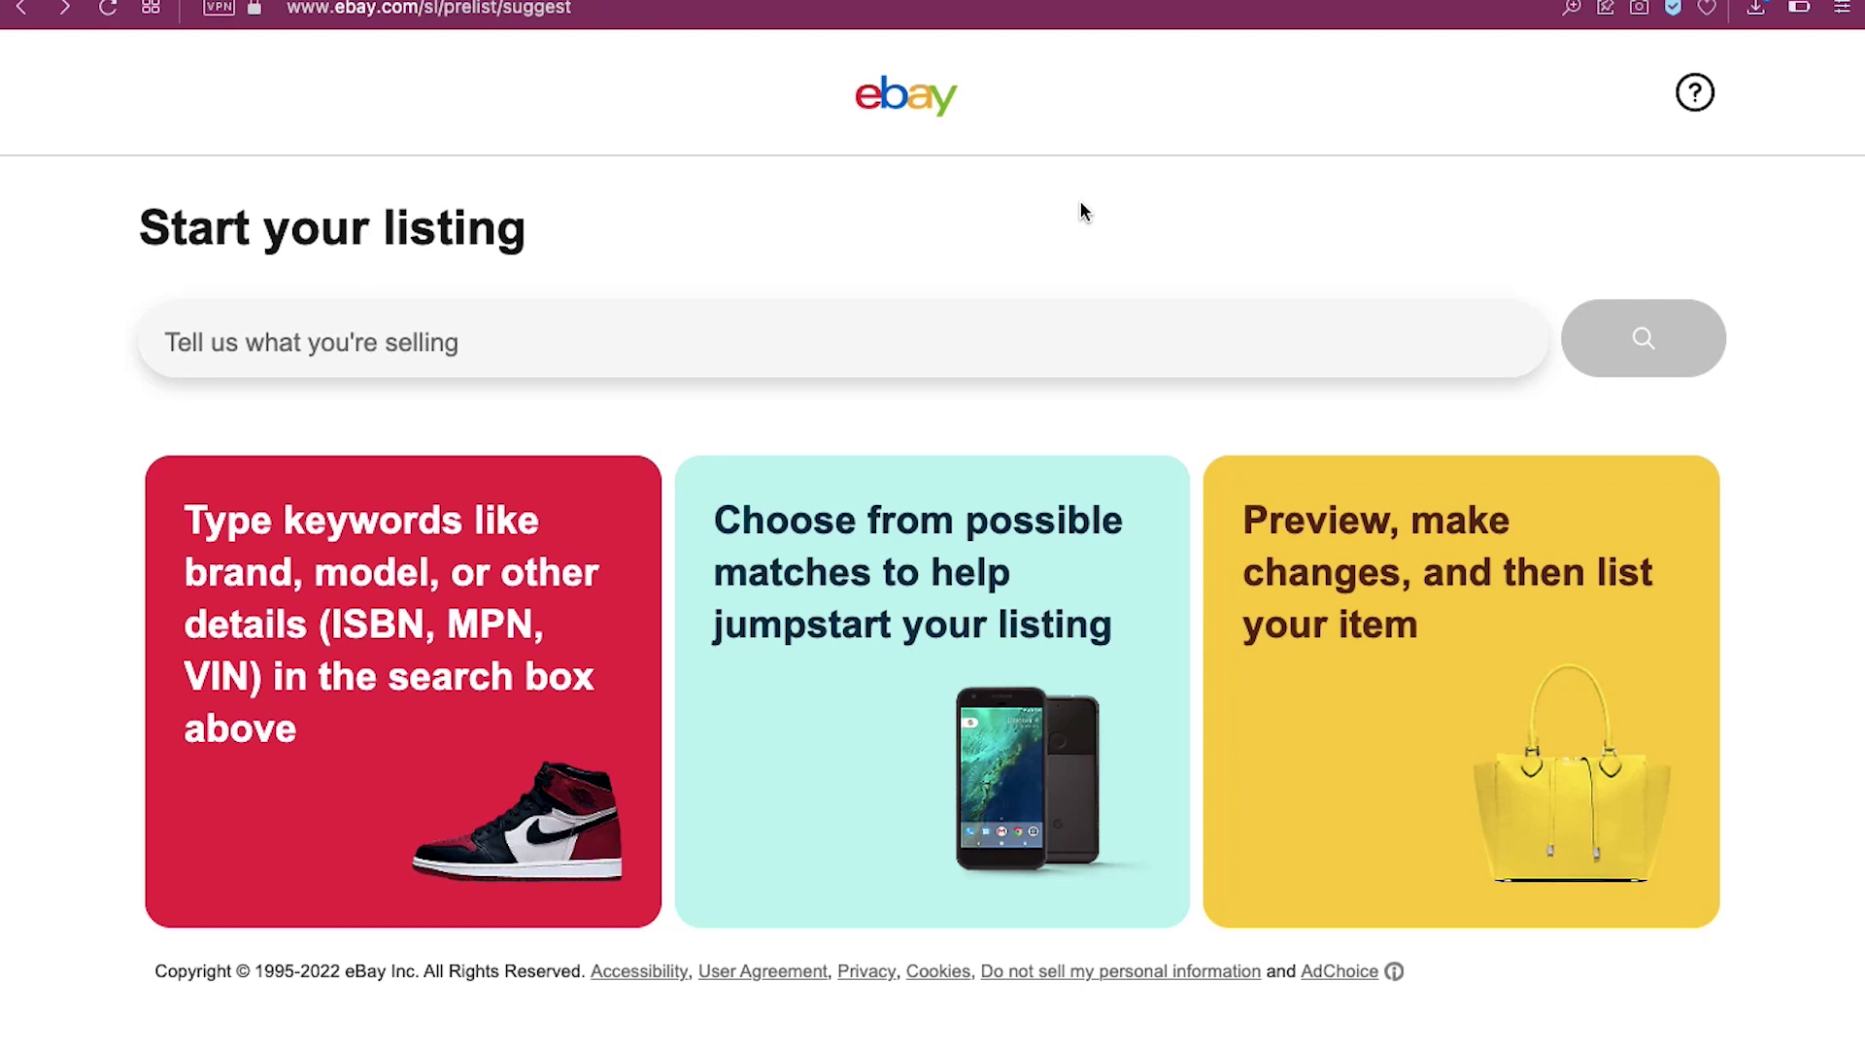
# - Search for 'Handbag' as the item being sold to get product match suggestions
pyautogui.click(1086, 341)
pyautogui.write('Handbag')
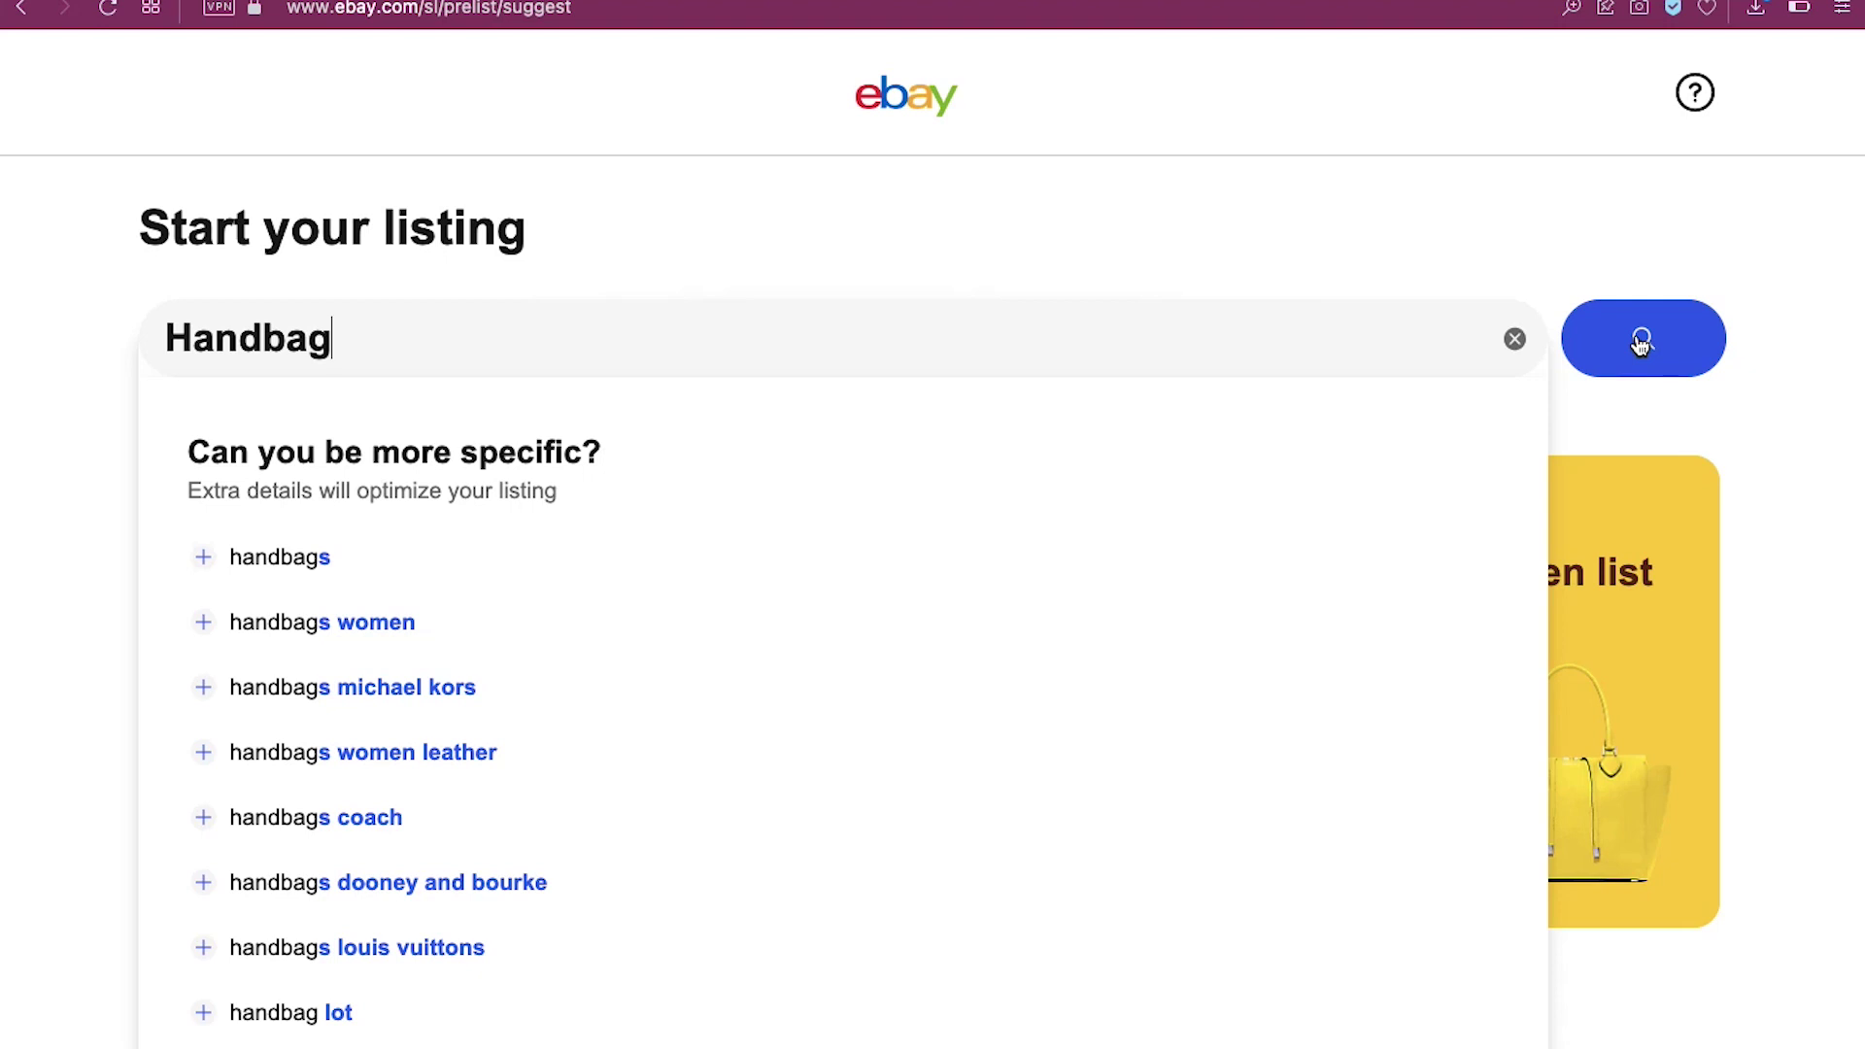
pyautogui.click(1641, 343)
# - Scroll past the suggested handbag products and continue without selecting a match
pyautogui.scroll(-5, 1641, 347)
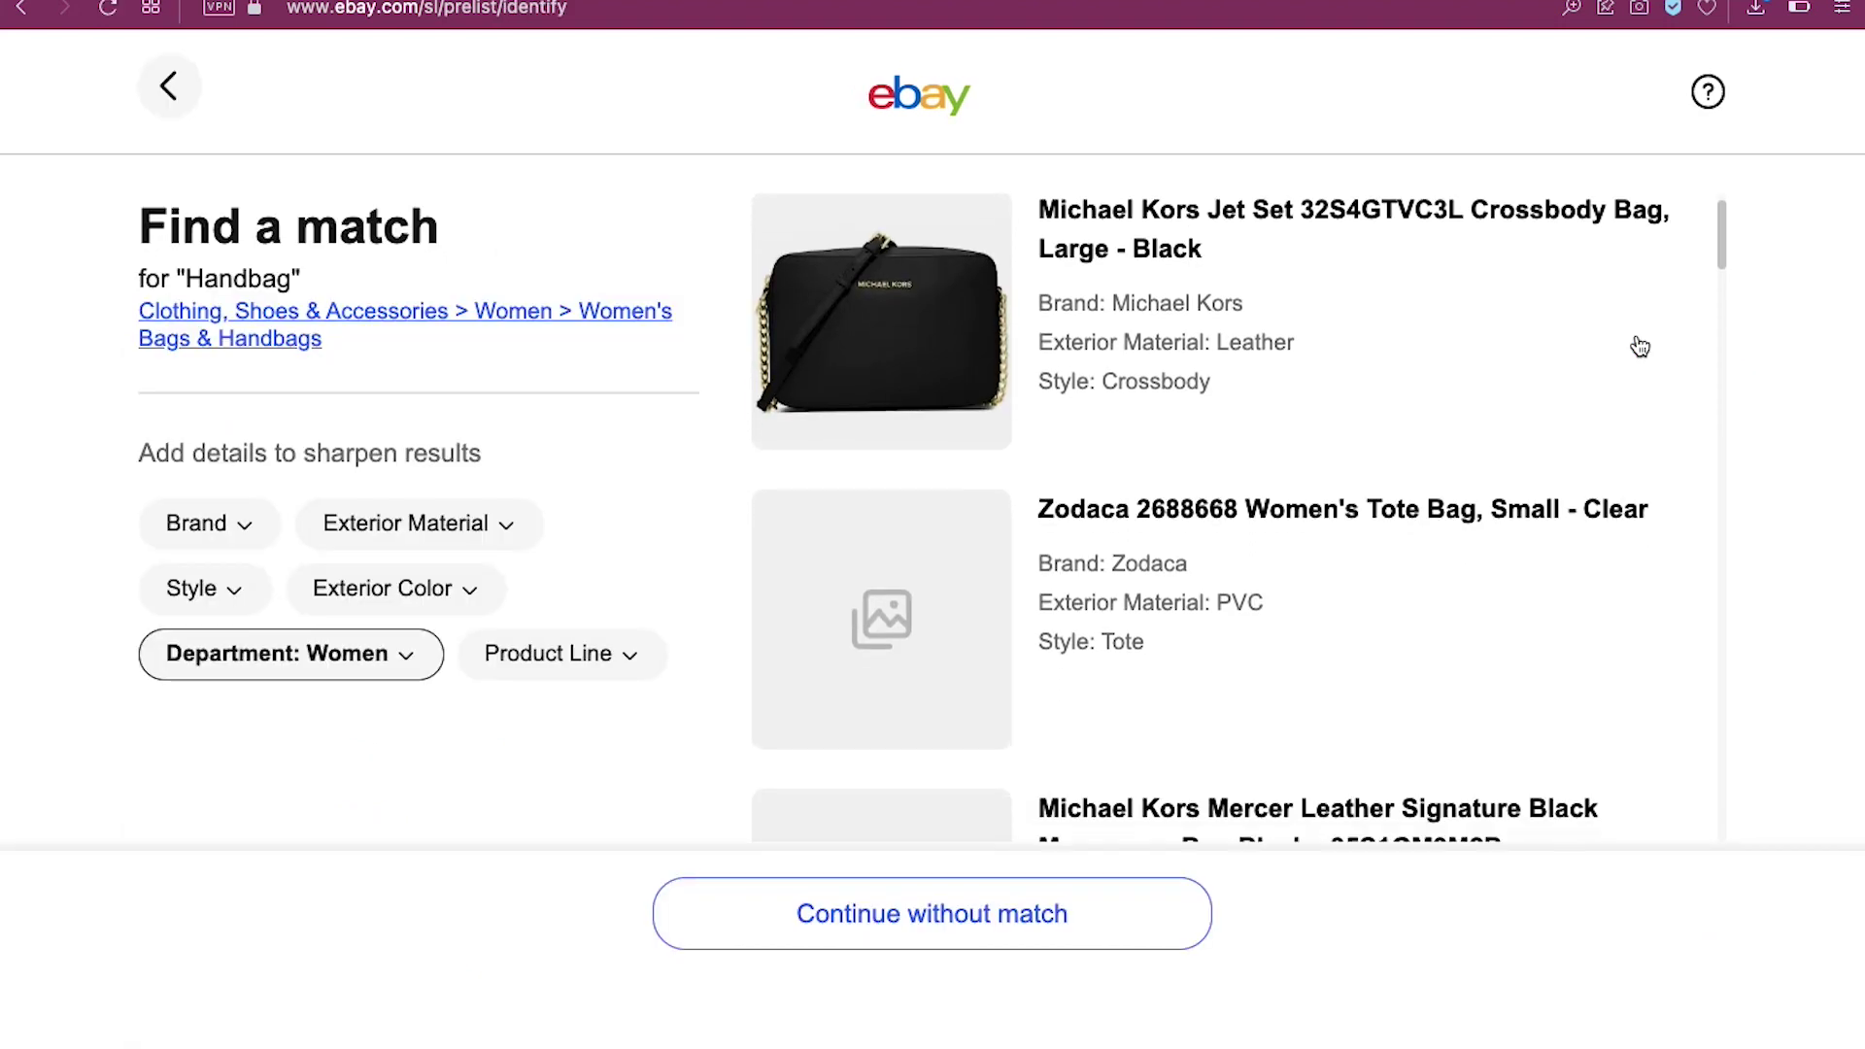
pyautogui.scroll(-8, 1641, 347)
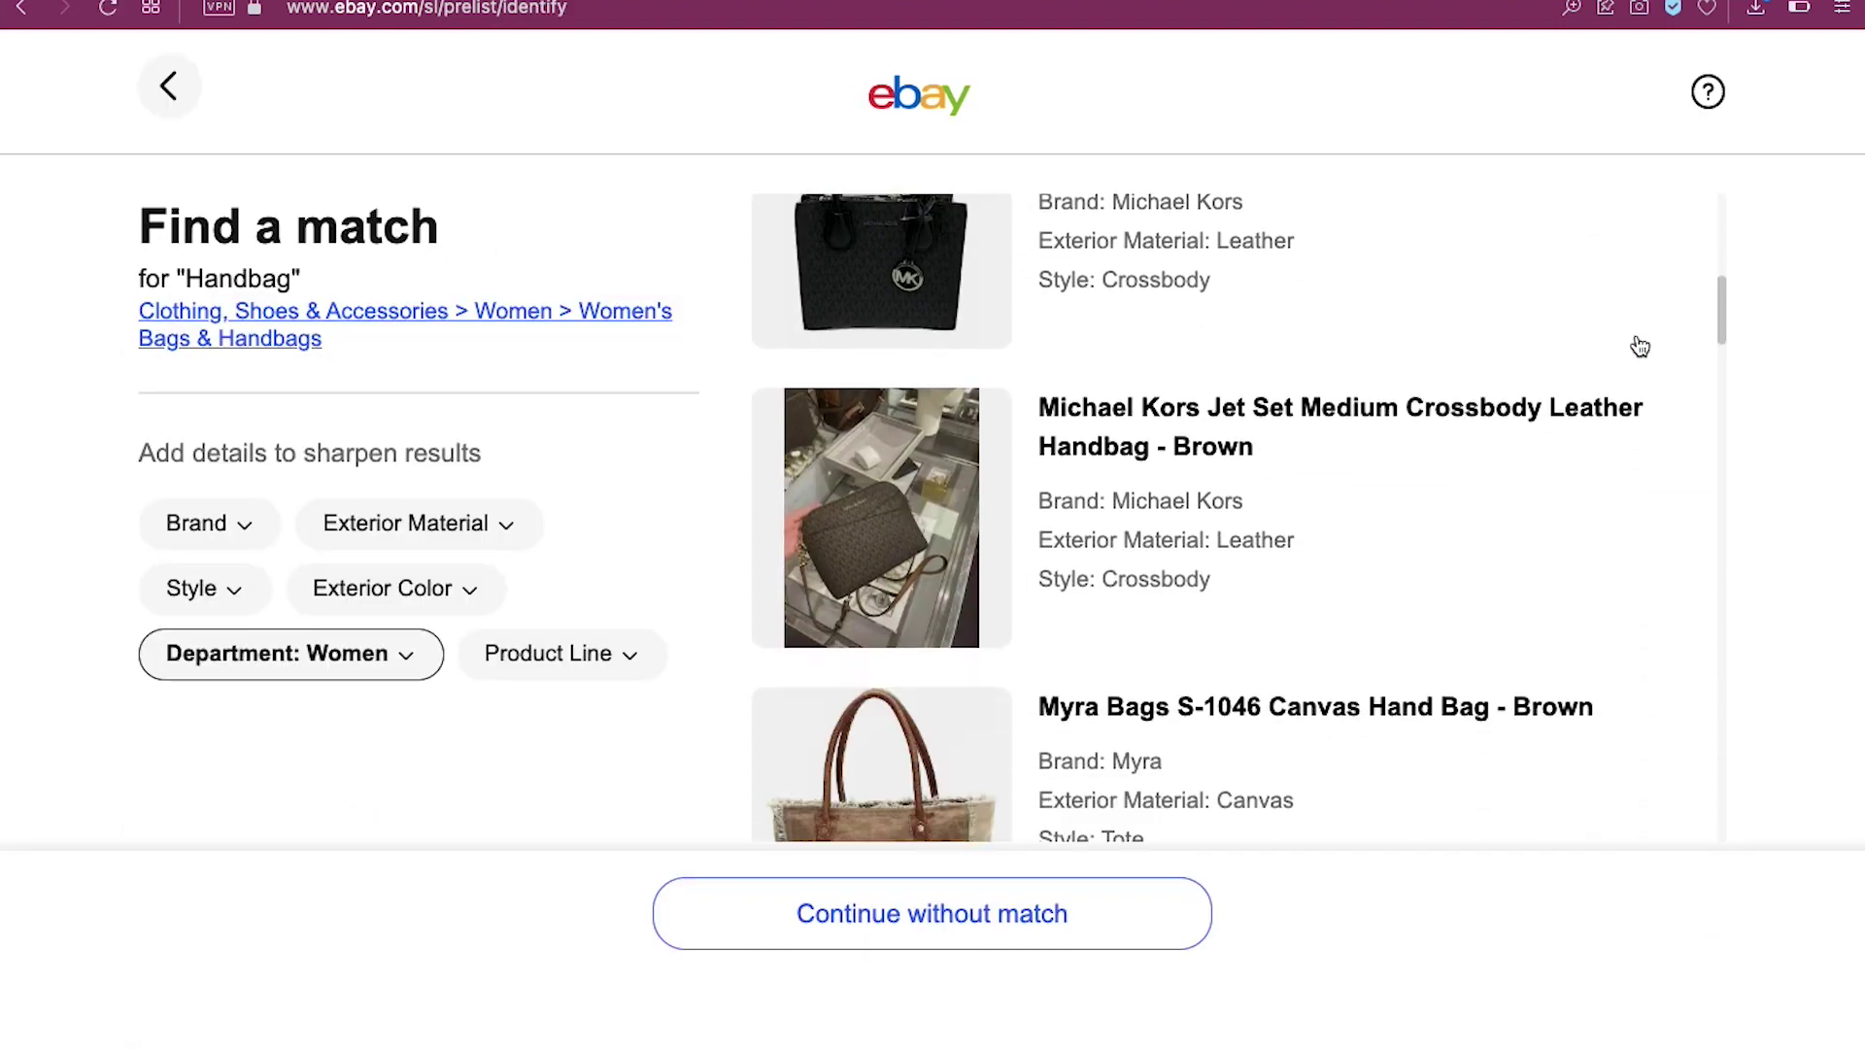
pyautogui.scroll(-10, 1641, 346)
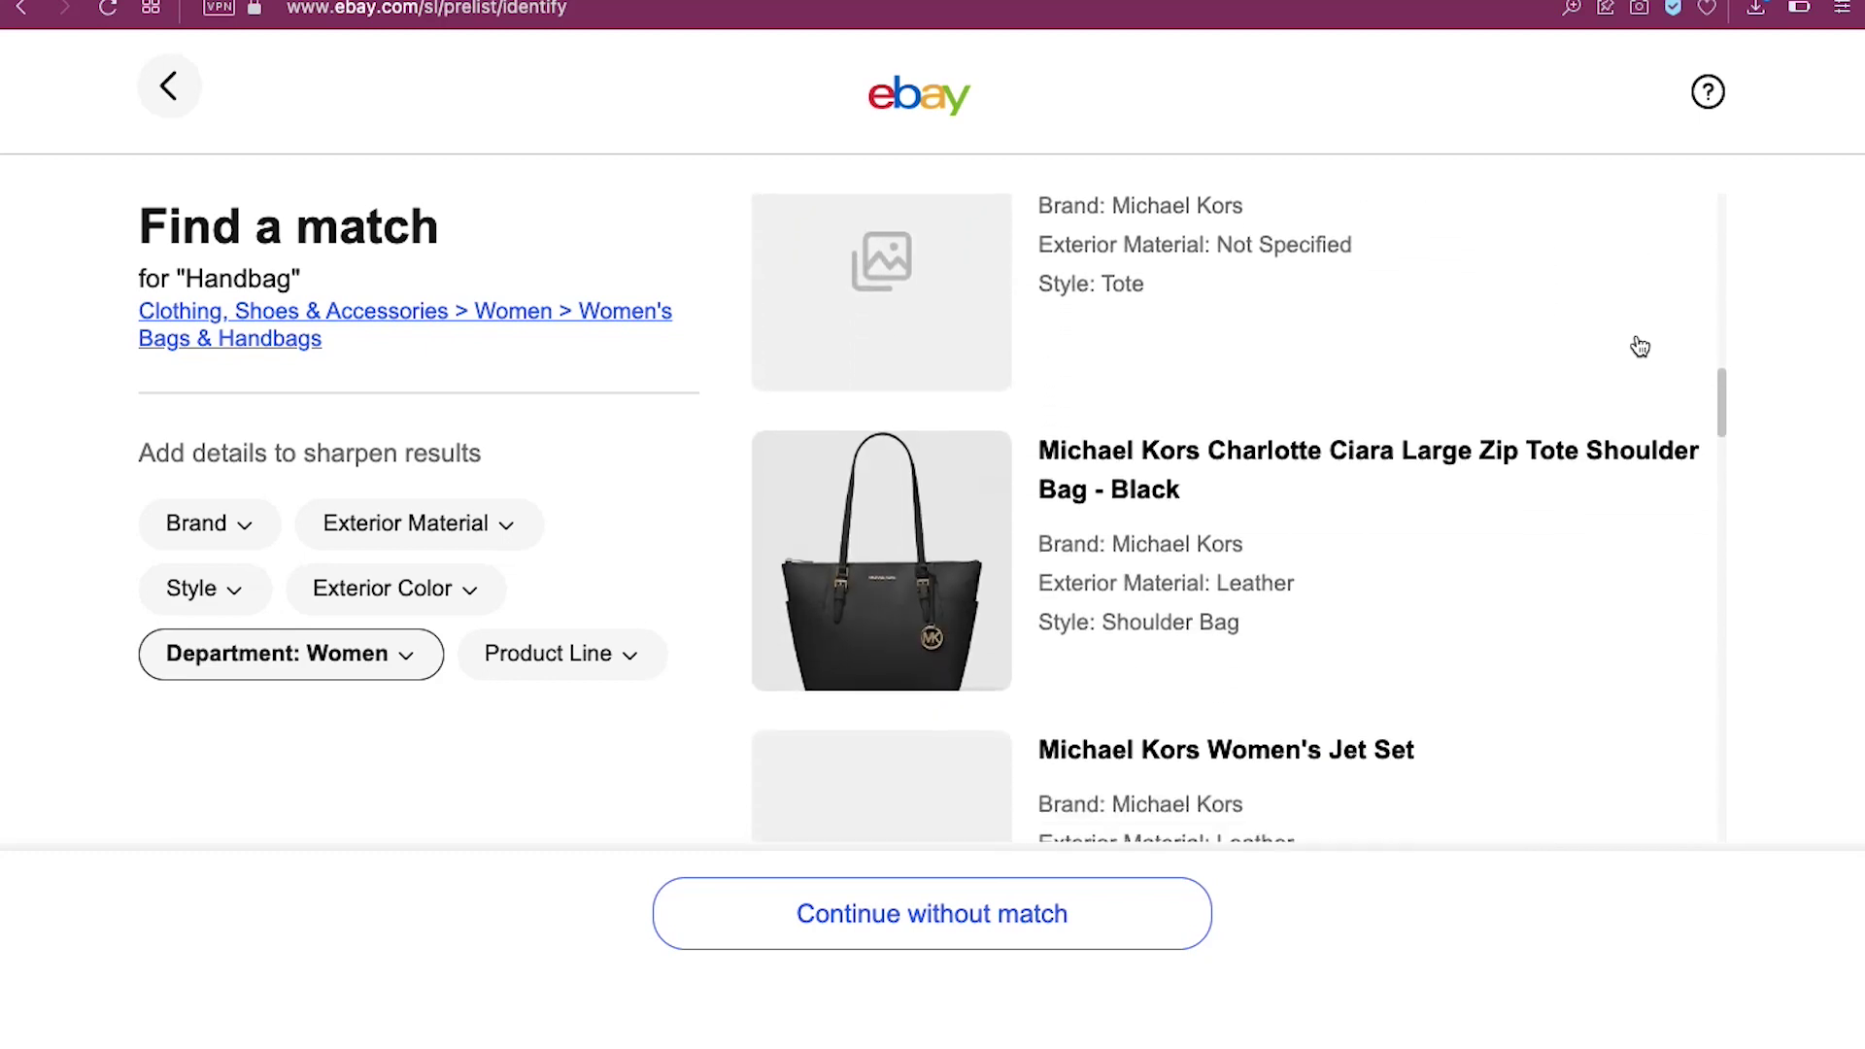
pyautogui.scroll(-10, 1641, 347)
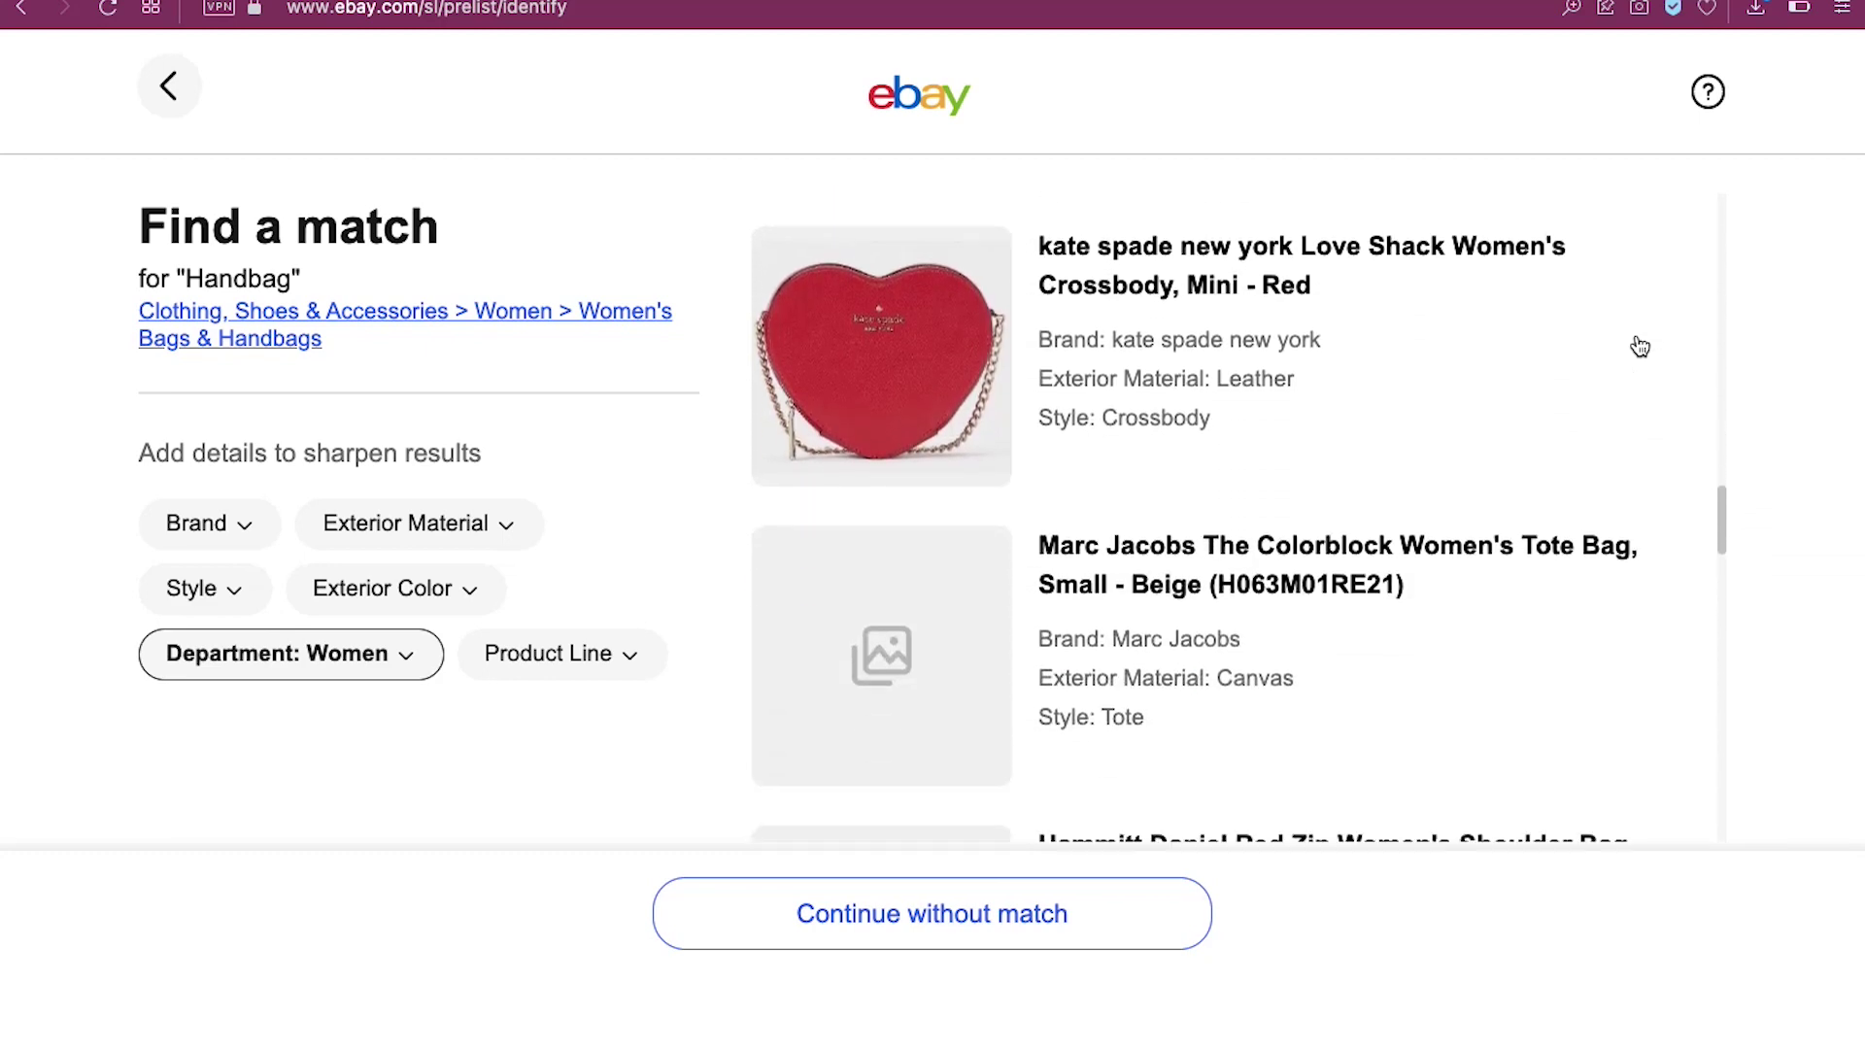
pyautogui.scroll(-10, 1641, 347)
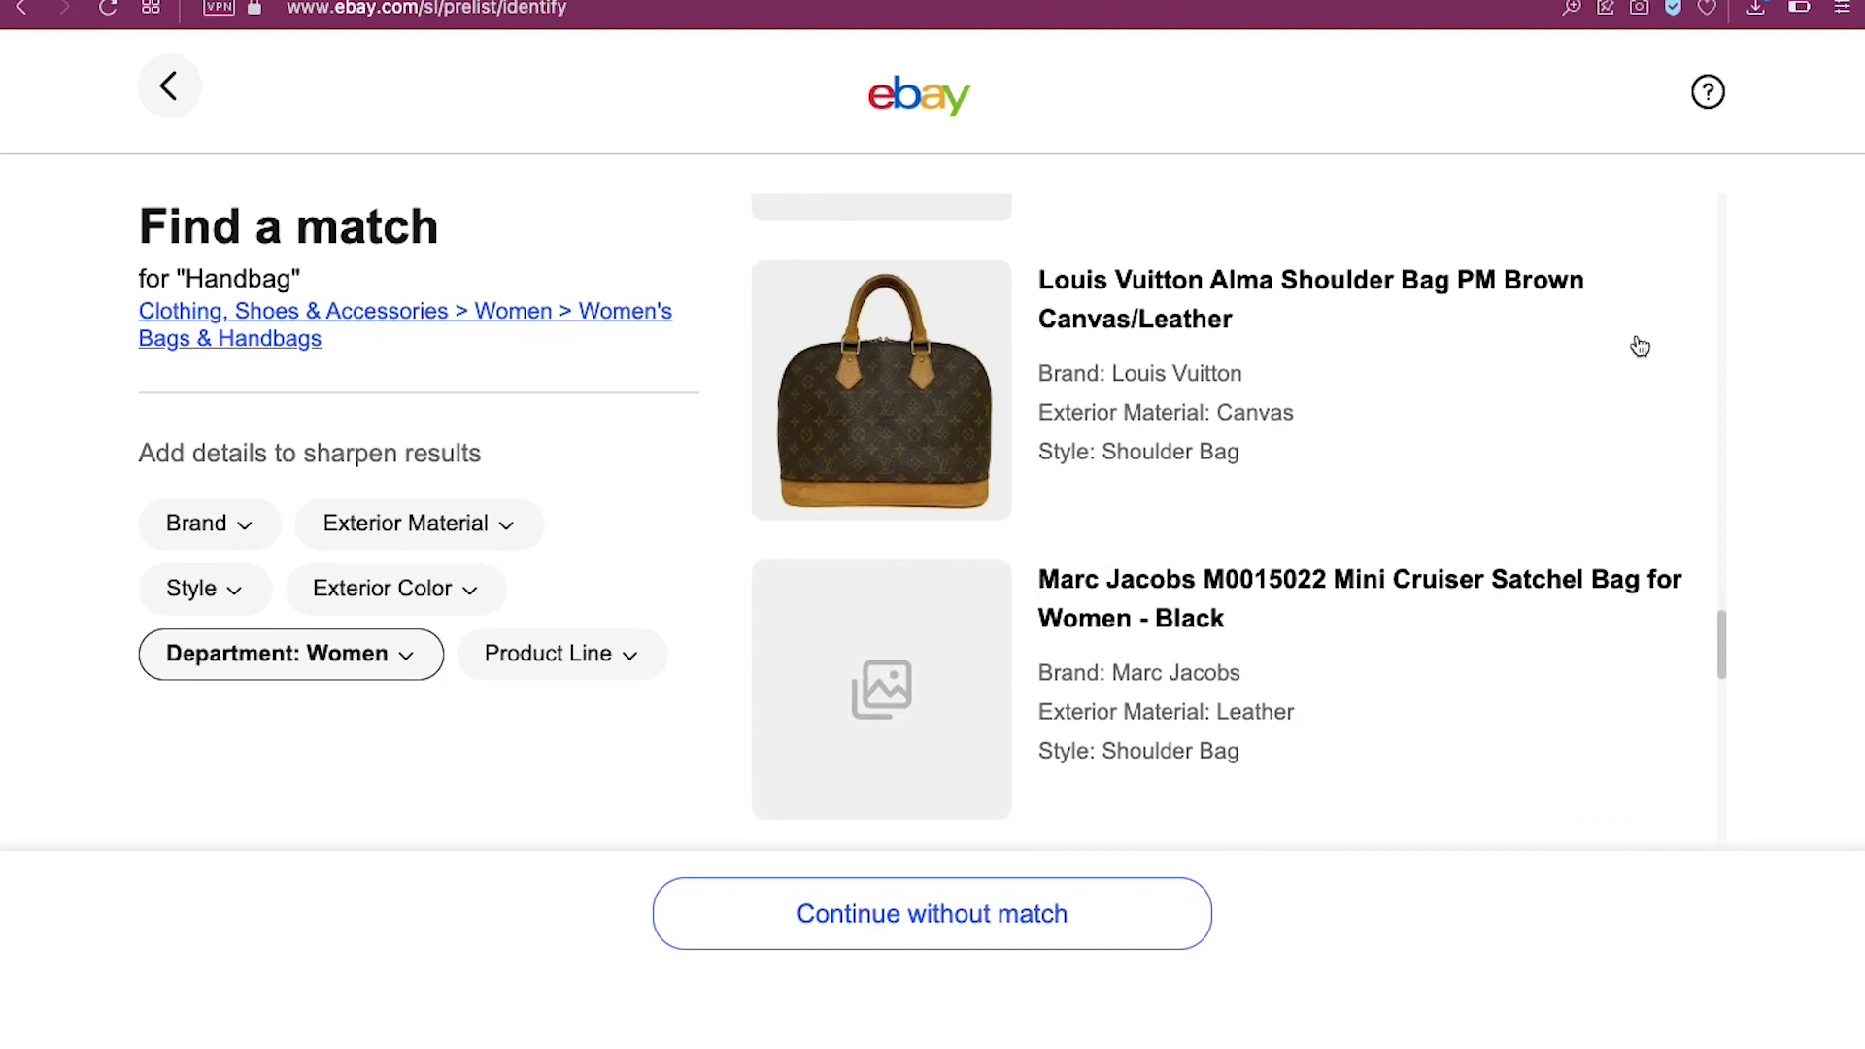
pyautogui.scroll(-7, 1642, 347)
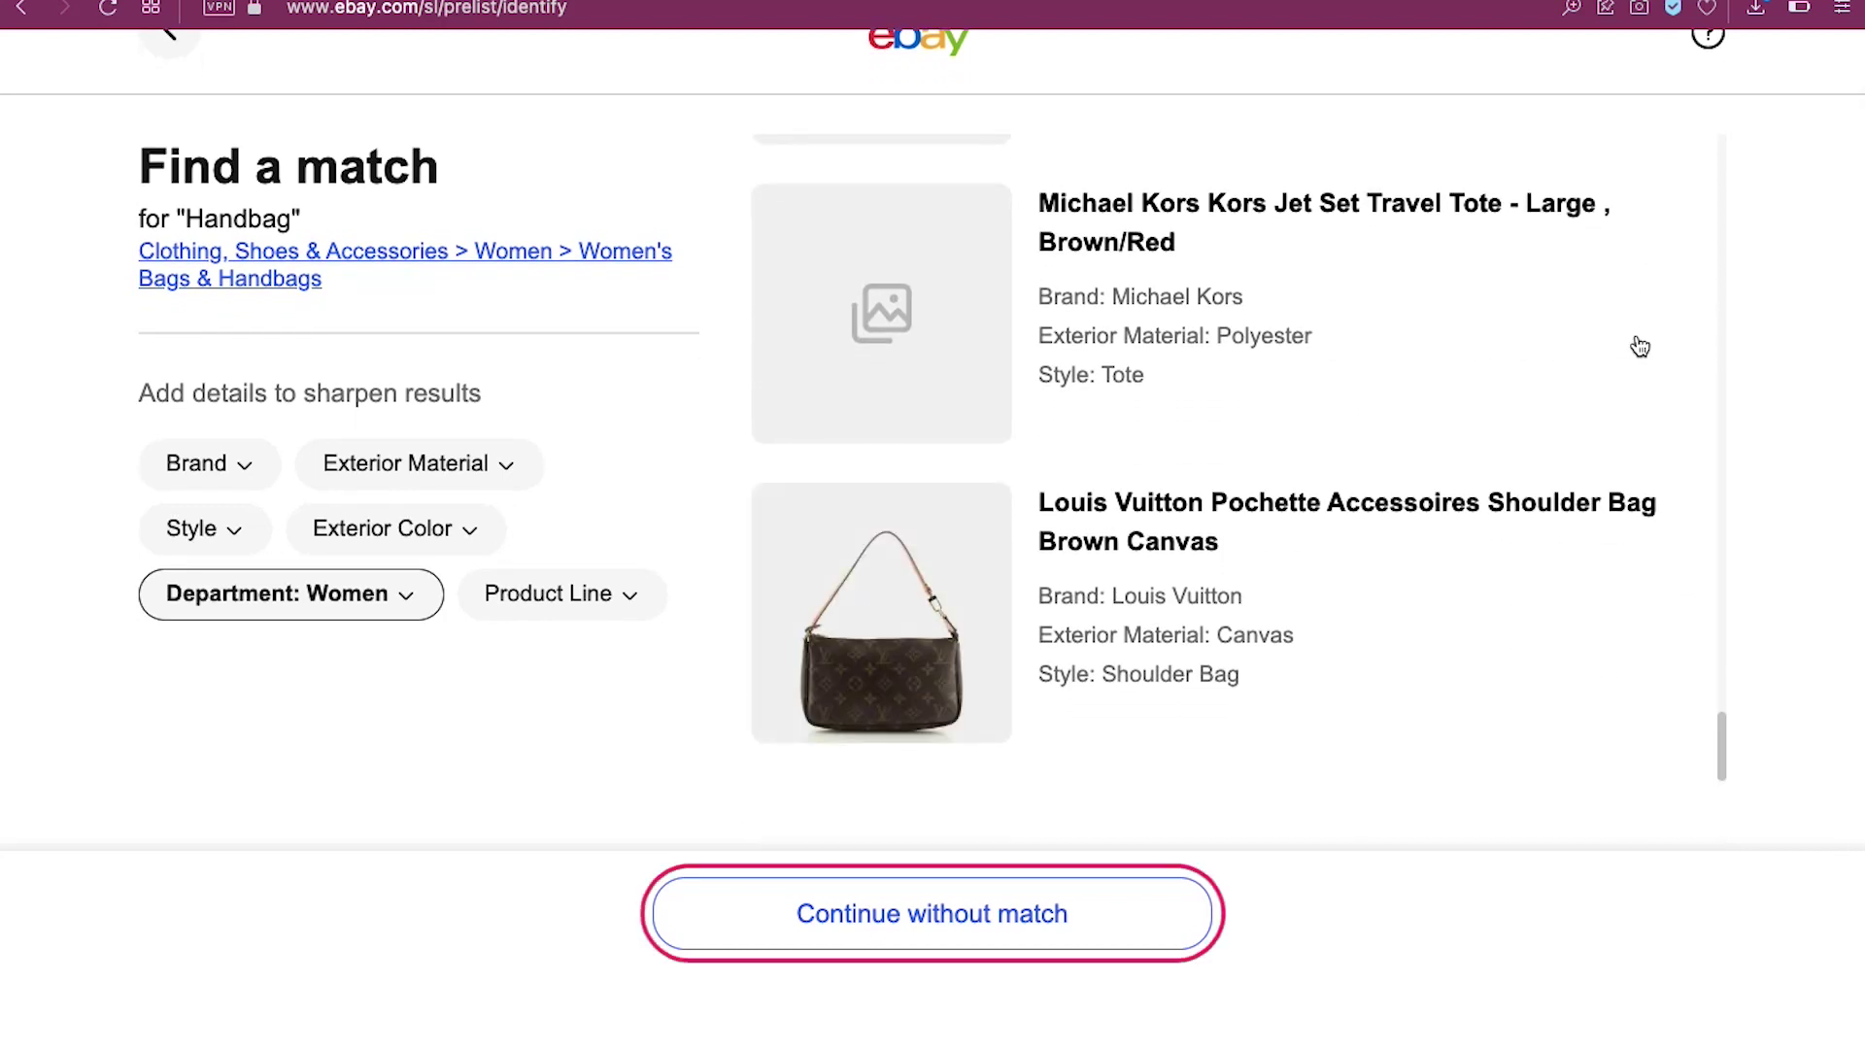
pyautogui.click(1127, 906)
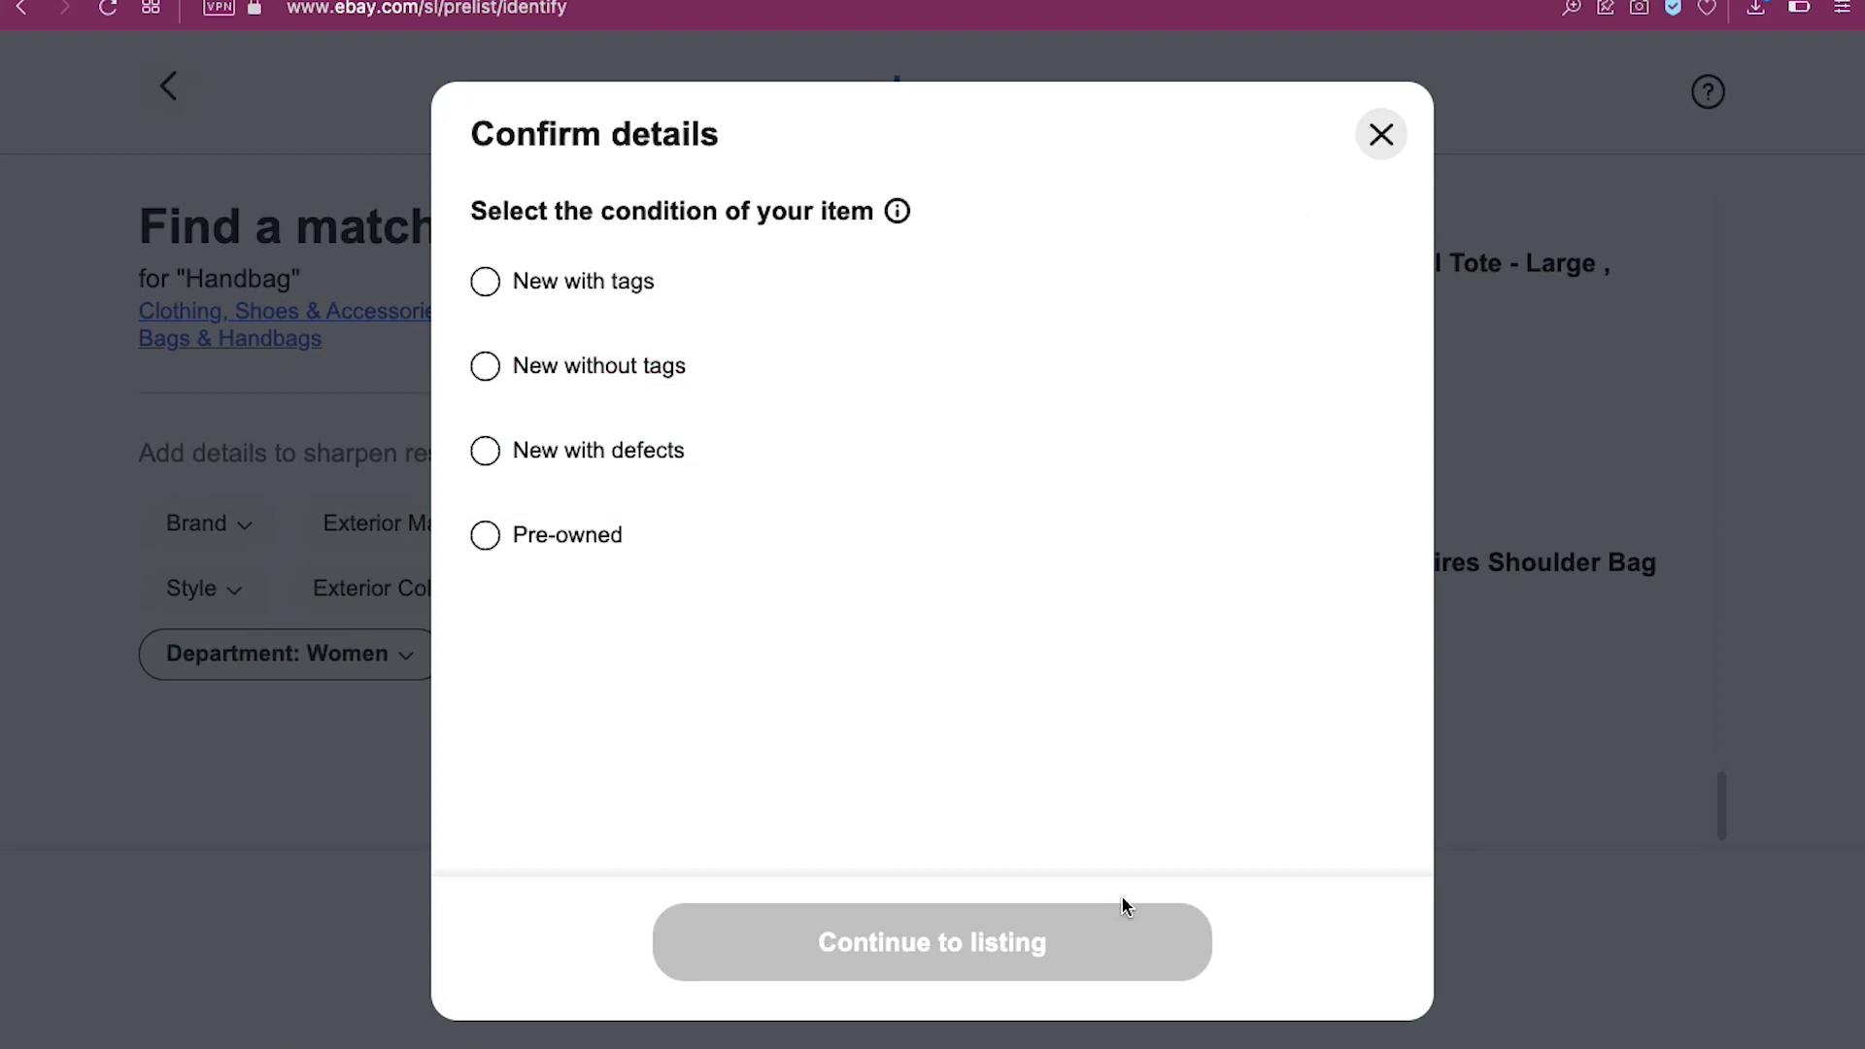
# - Choose New with tags as the handbag's condition and continue to the full listing form
pyautogui.click(485, 283)
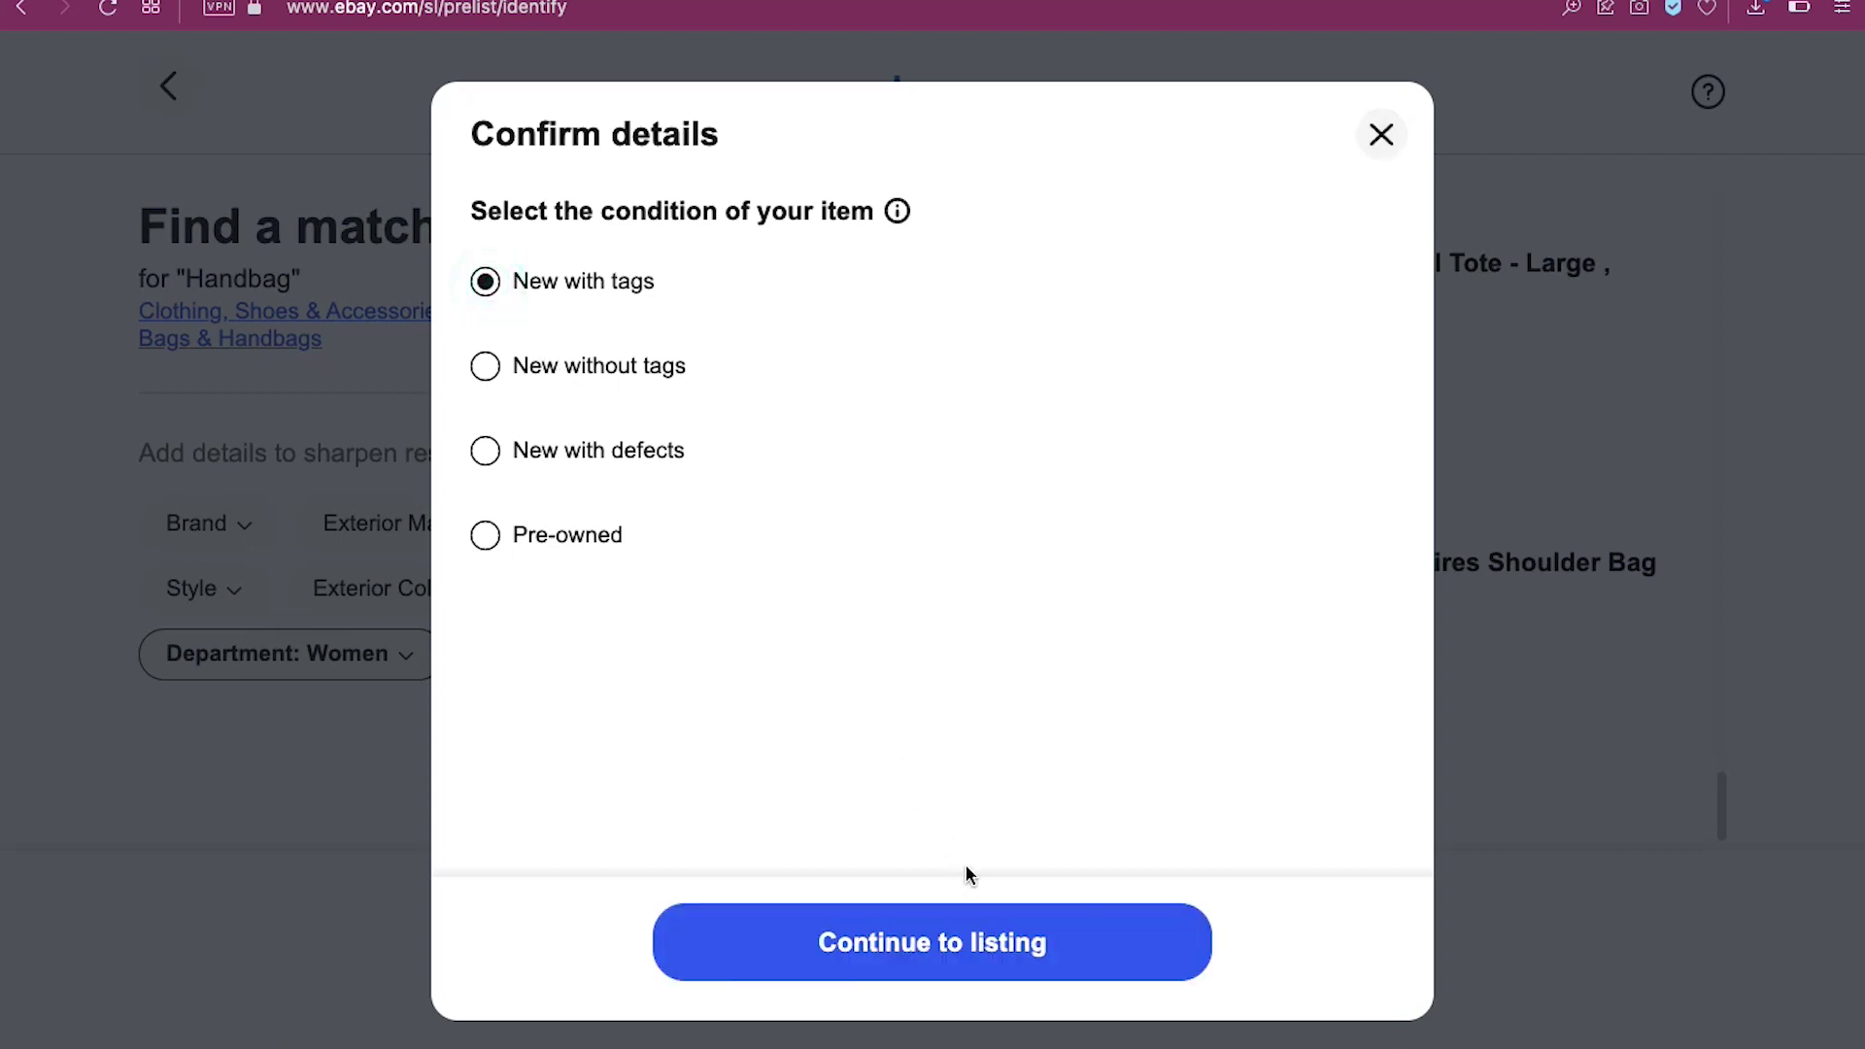
pyautogui.click(994, 919)
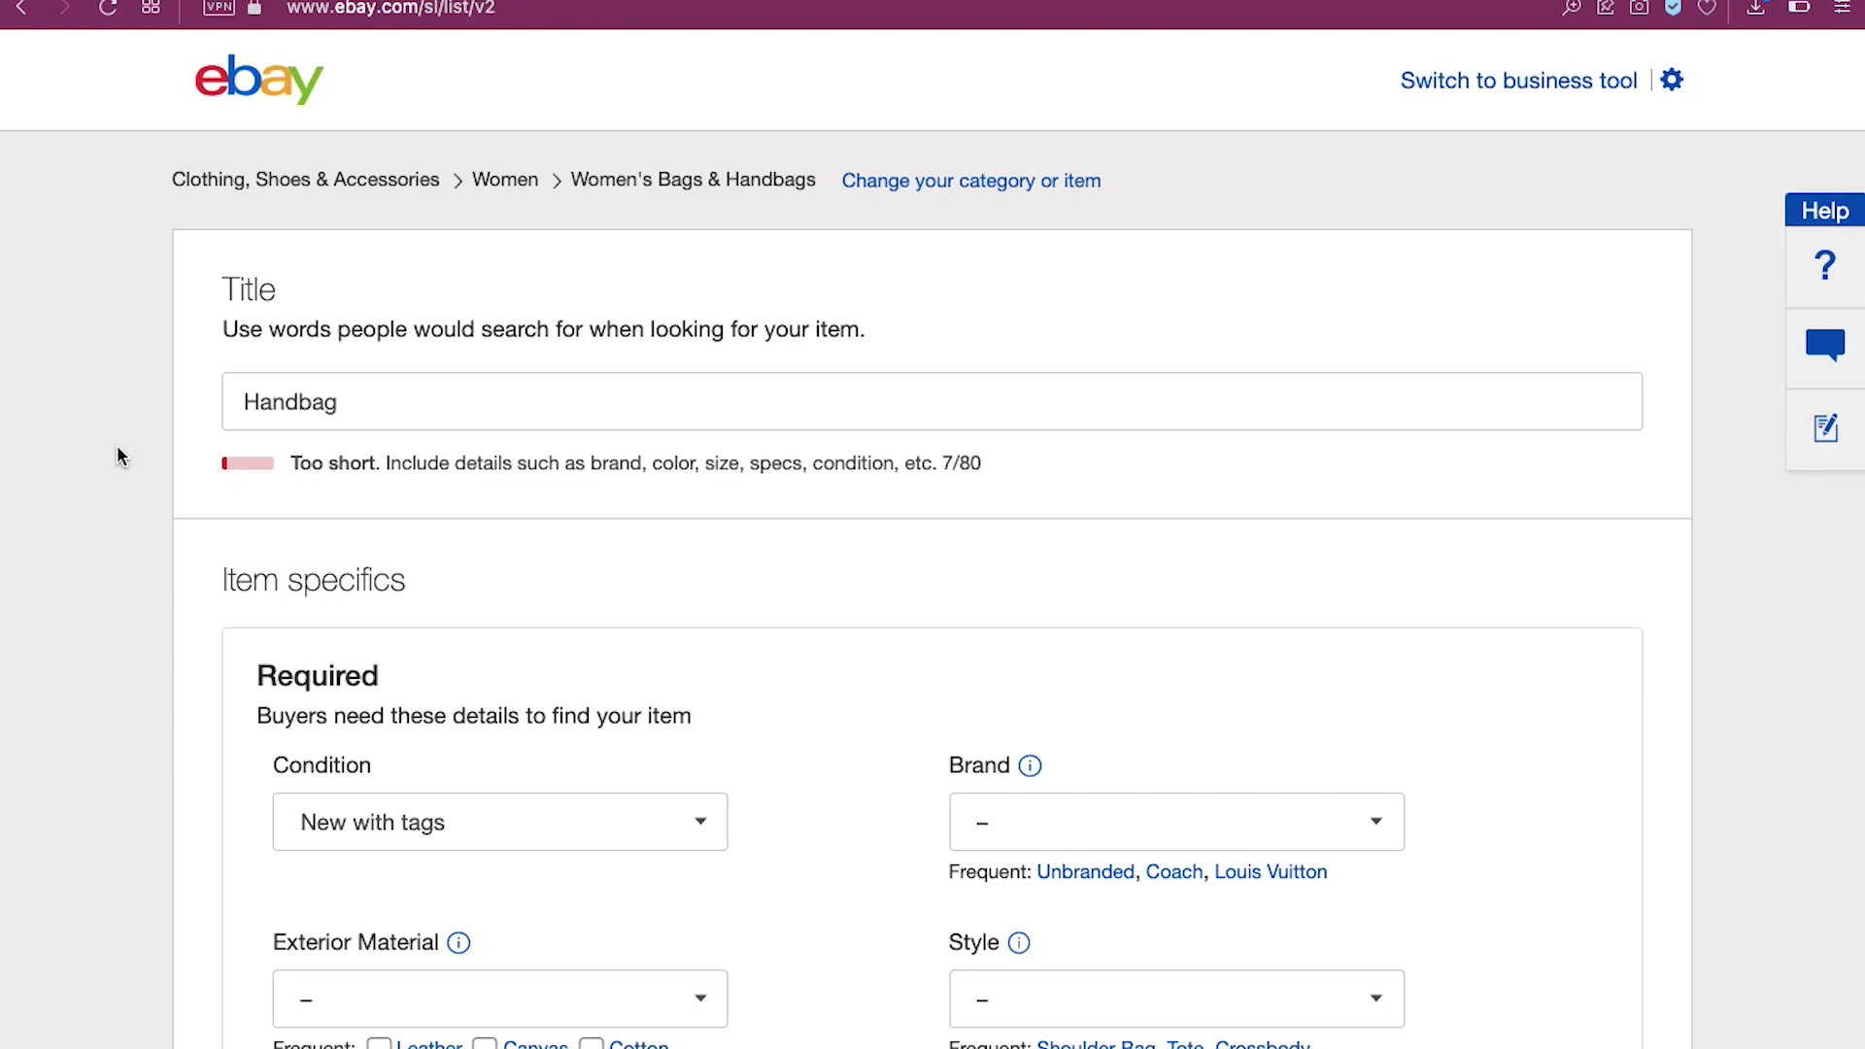
pyautogui.scroll(-10, 118, 455)
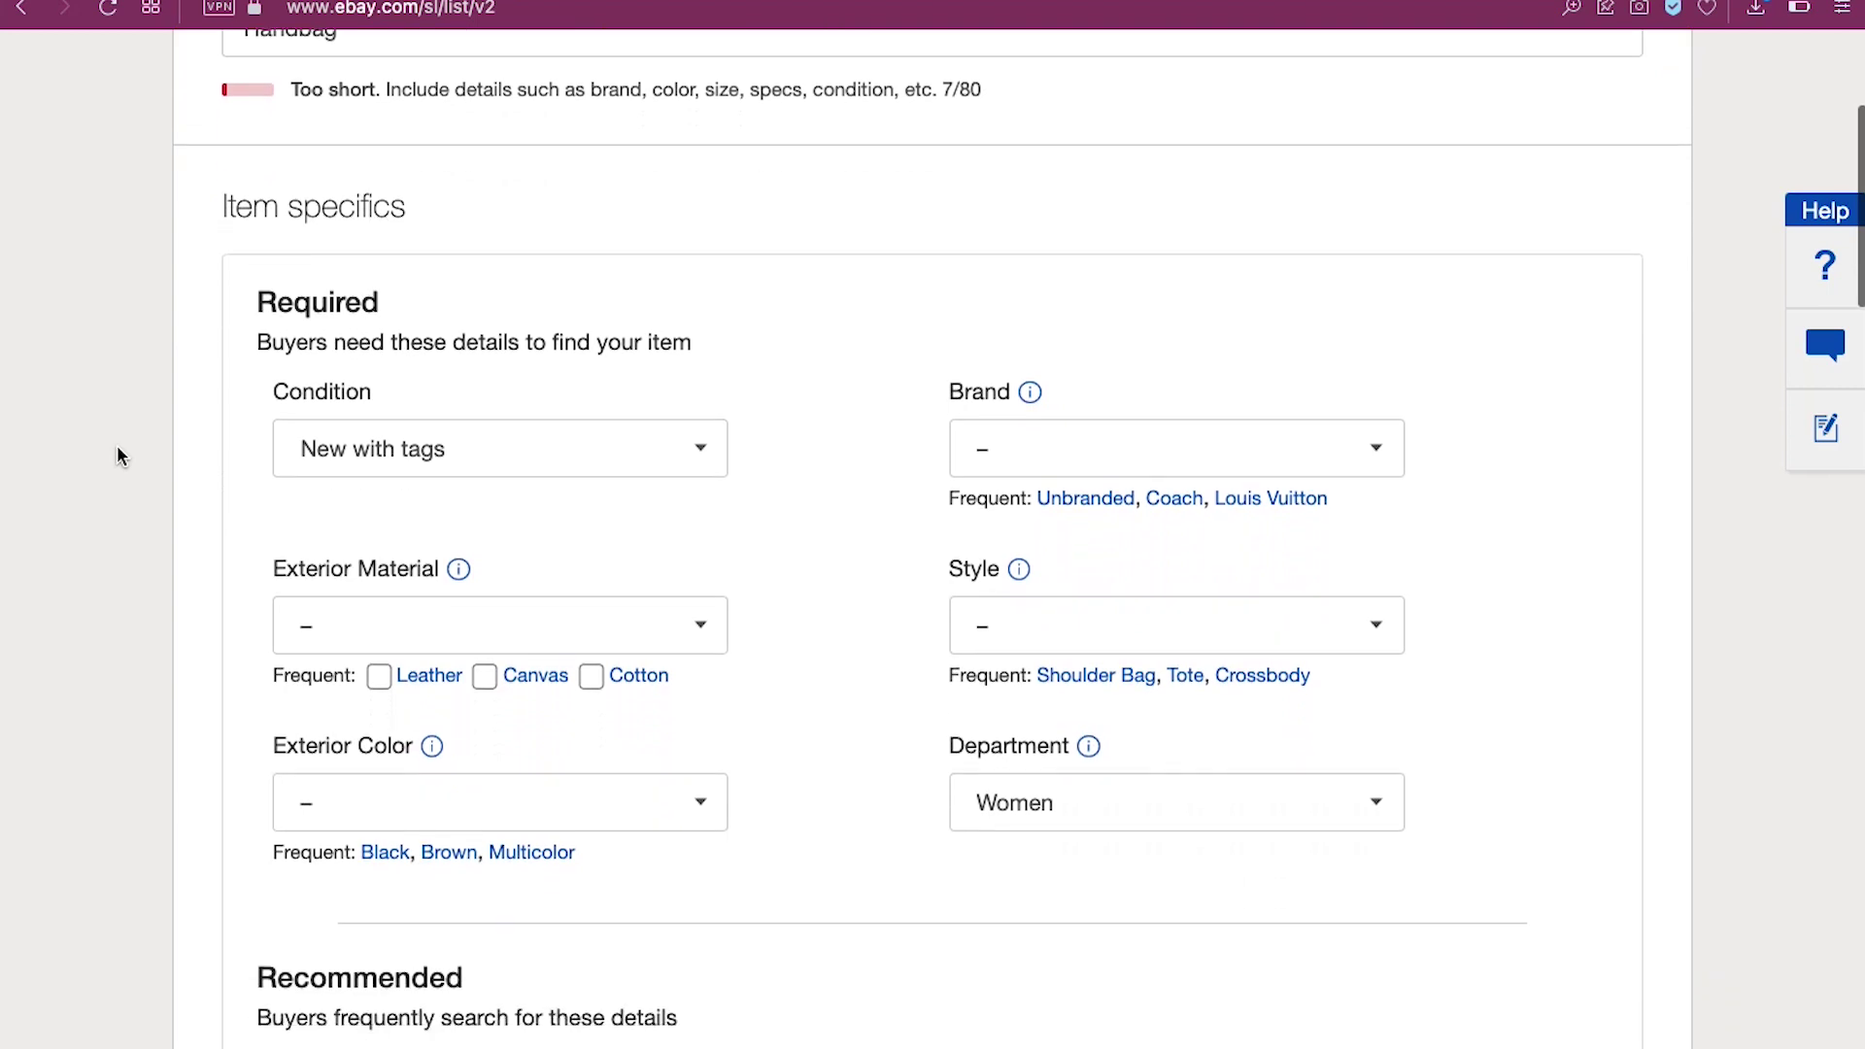
pyautogui.scroll(-10, 118, 455)
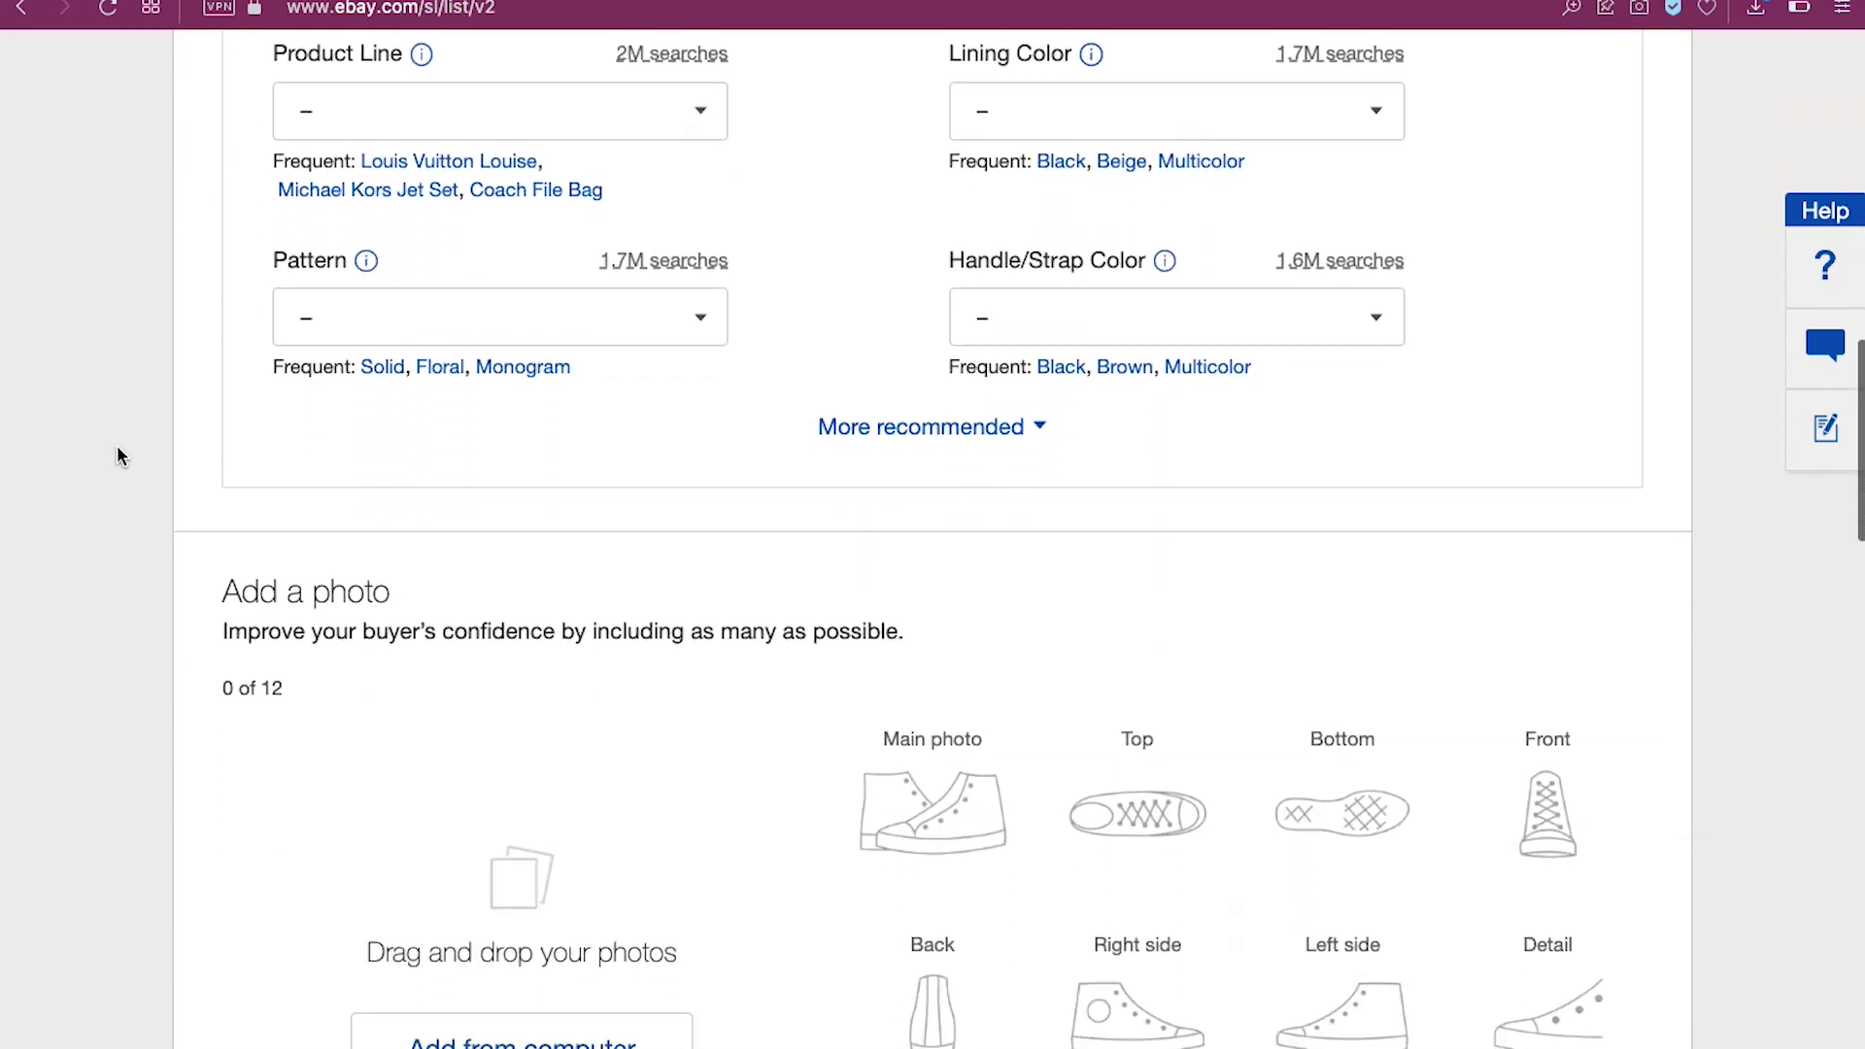
pyautogui.scroll(-10, 116, 455)
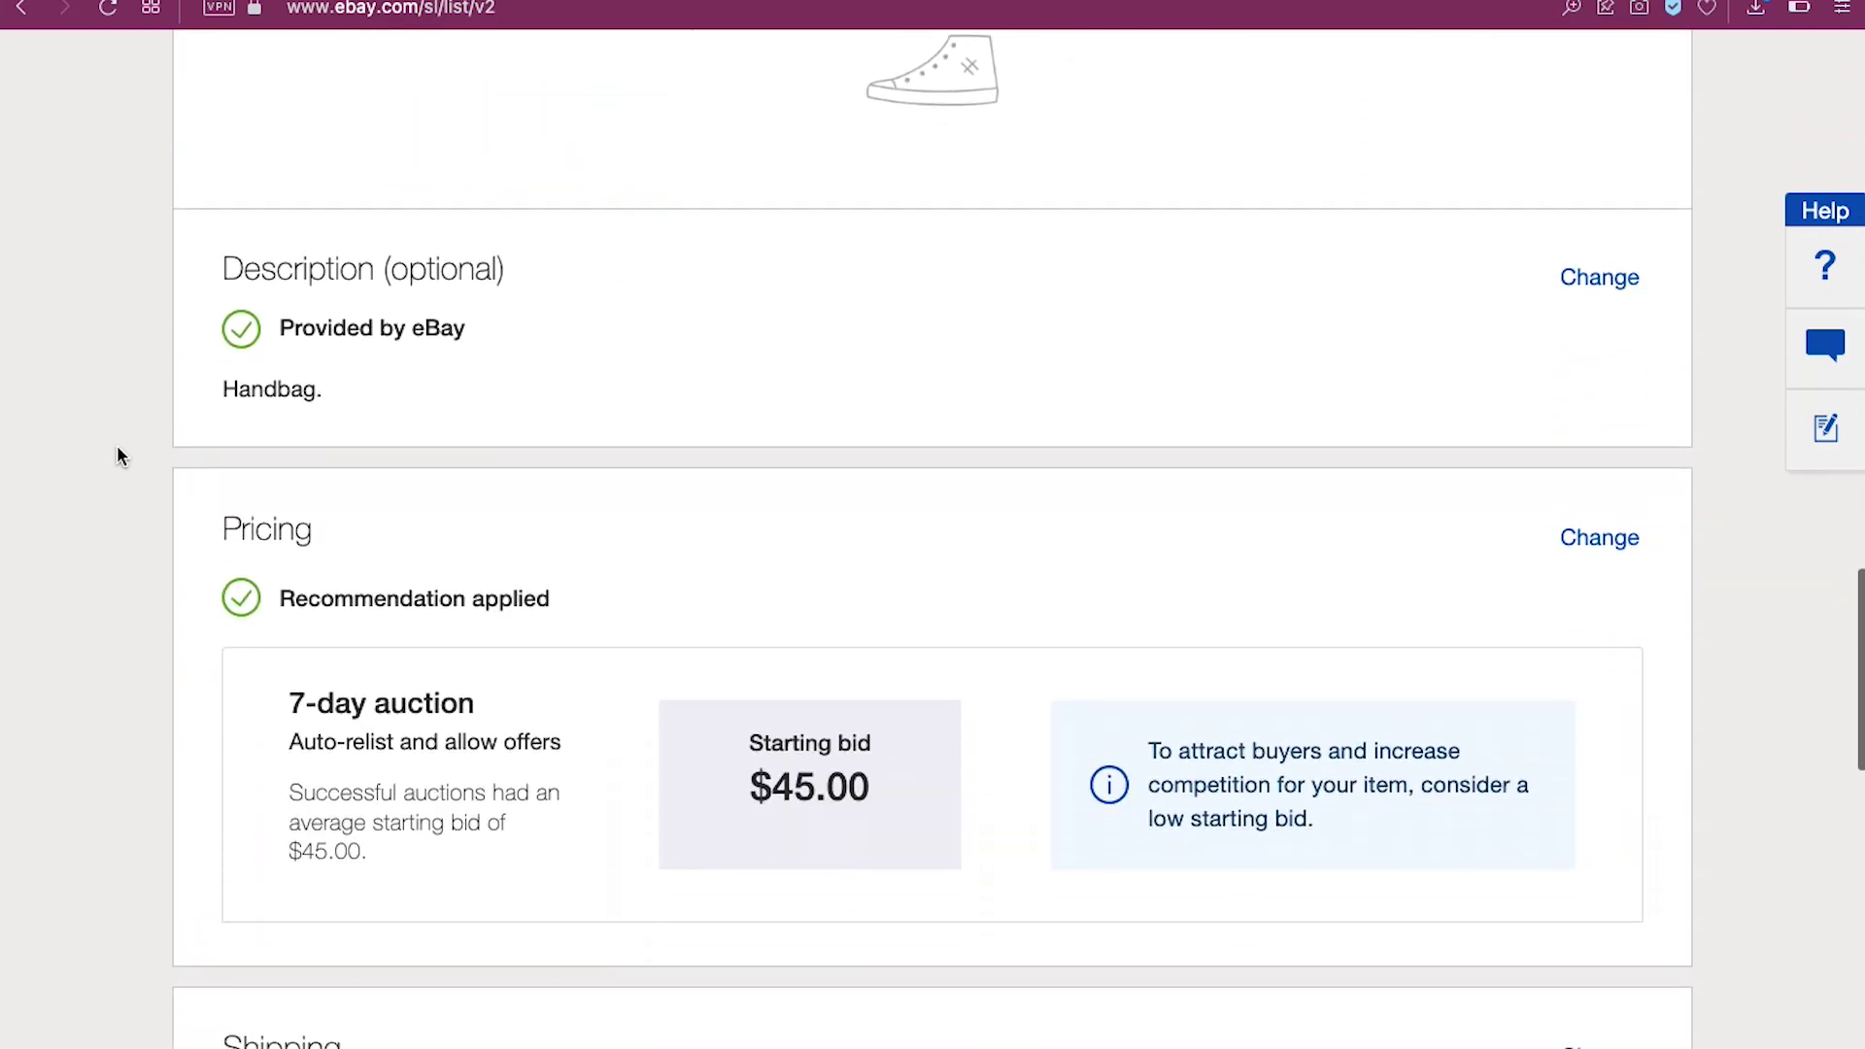
pyautogui.scroll(-10, 116, 455)
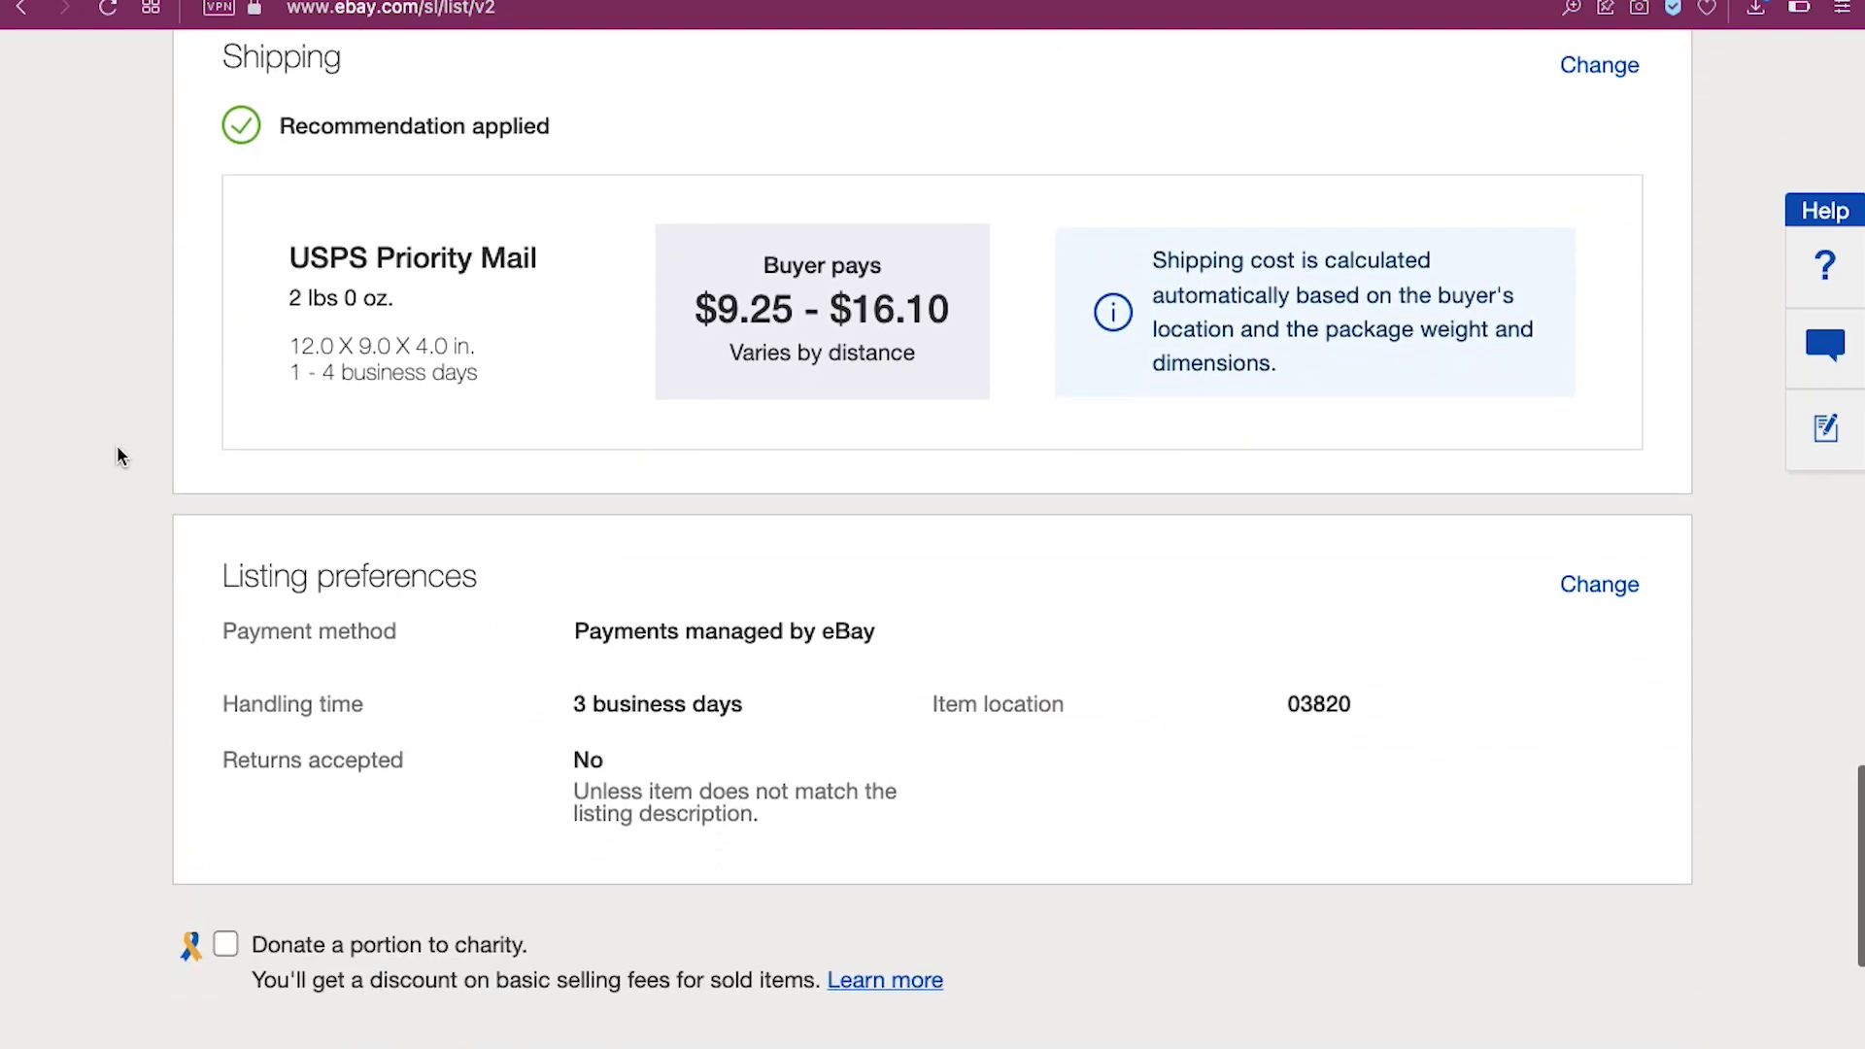